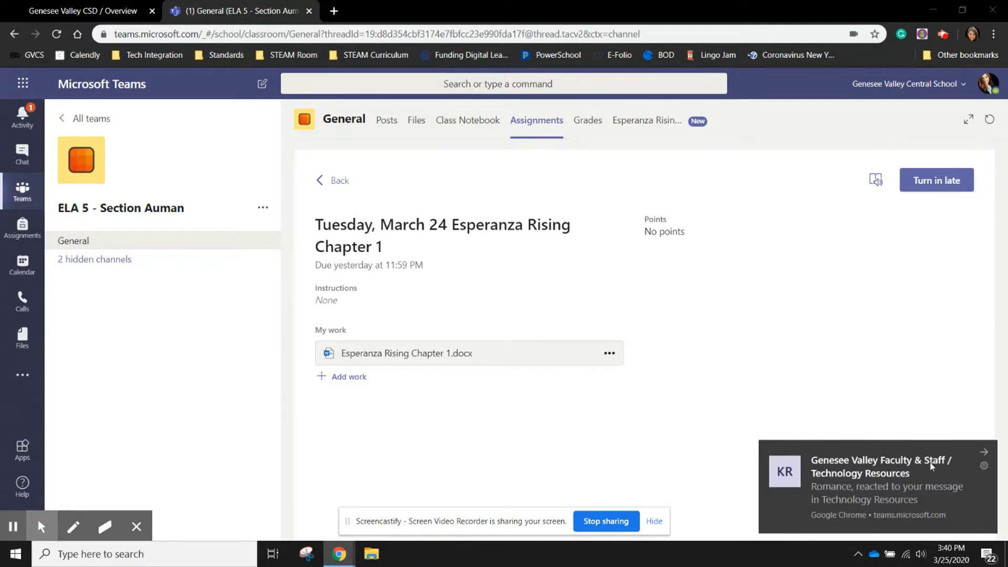
# Dismiss the incoming message notification on the Esperanza Rising Chapter 1 assignment
pyautogui.click(985, 455)
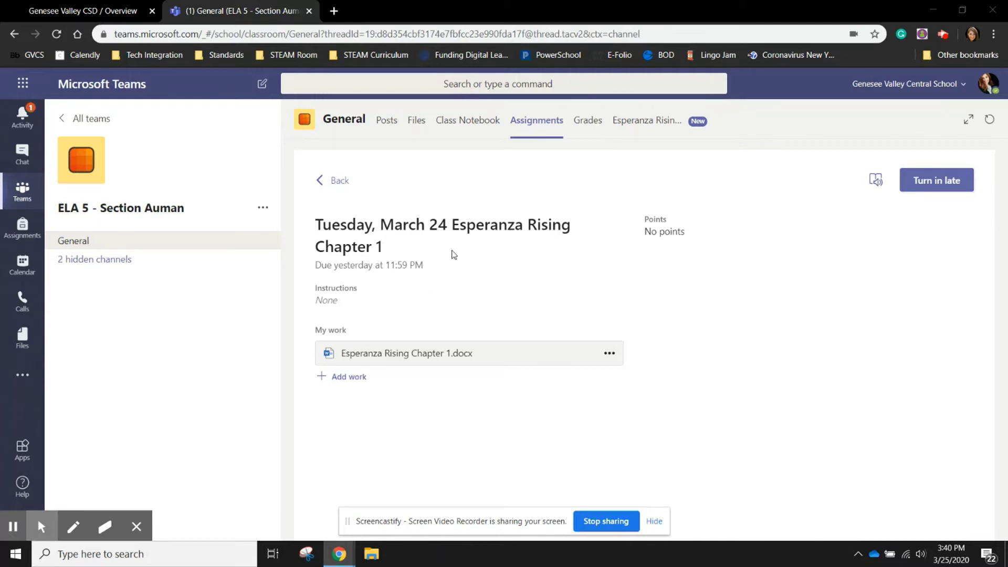
# Open Esperanza Rising Chapter 1.docx in the viewer and scroll through its questions
pyautogui.click(394, 360)
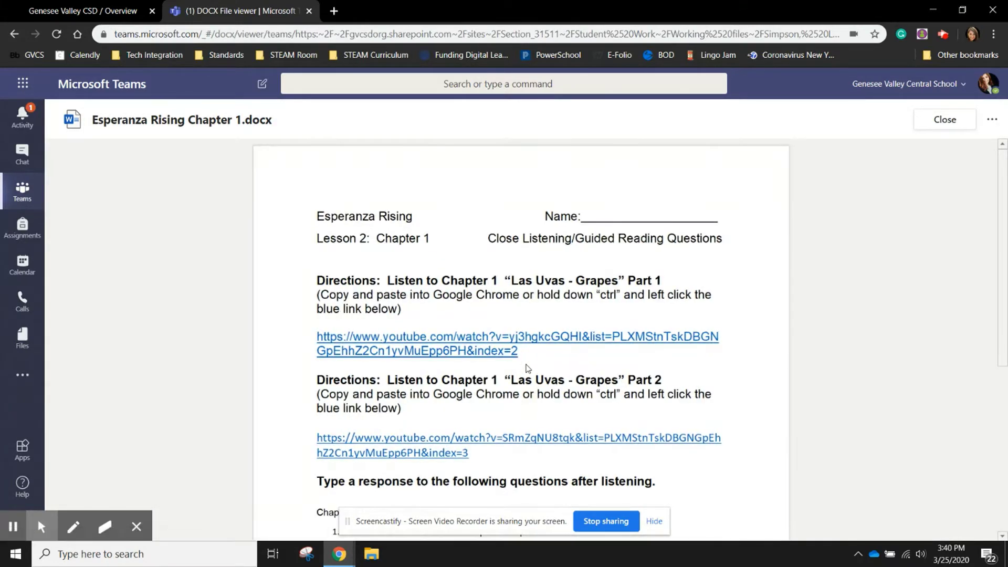
pyautogui.scroll(-4, 526, 379)
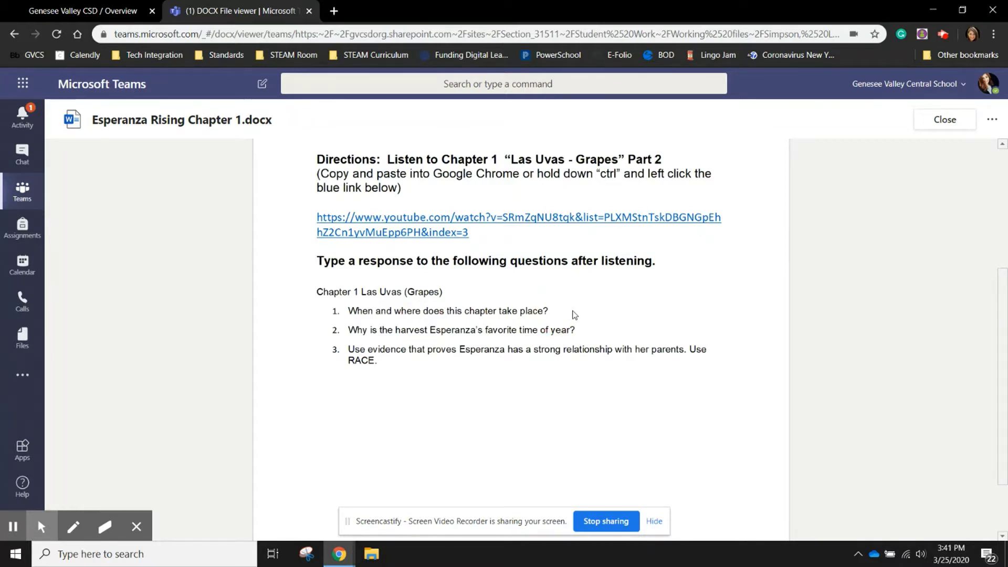
pyautogui.scroll(5, 594, 342)
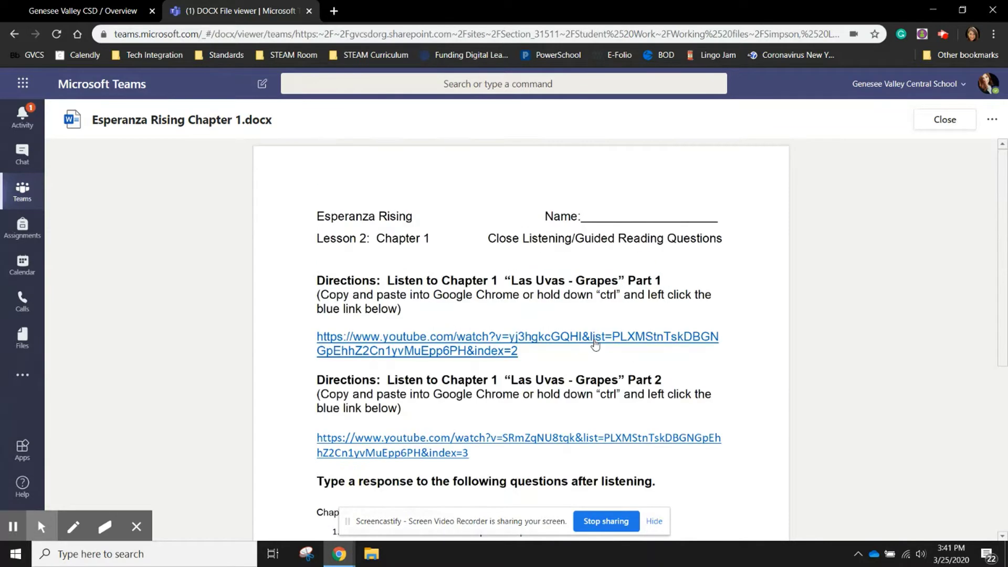
# Download Esperanza Rising Chapter 1.docx and open the downloaded copy in desktop Word
pyautogui.click(992, 122)
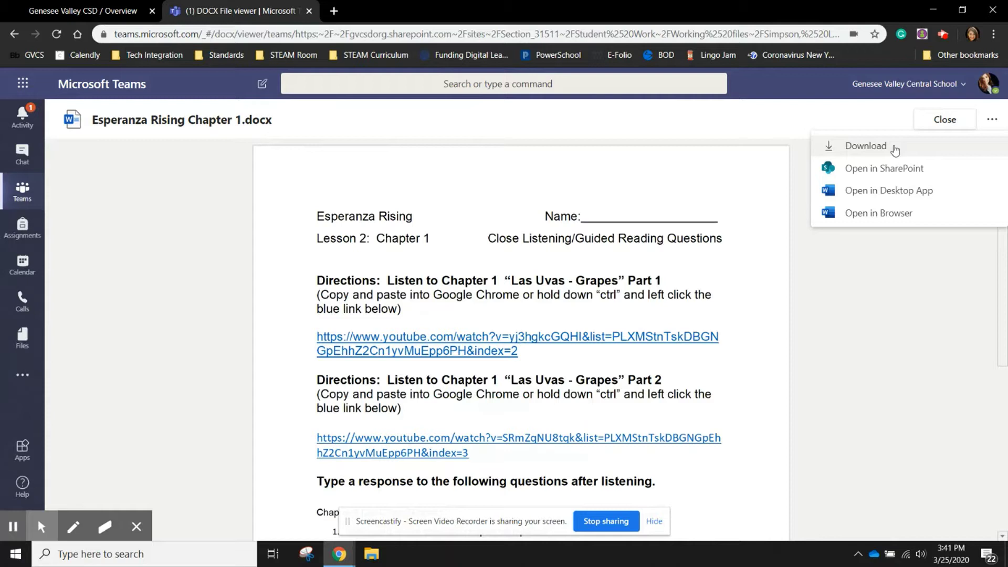
pyautogui.click(863, 147)
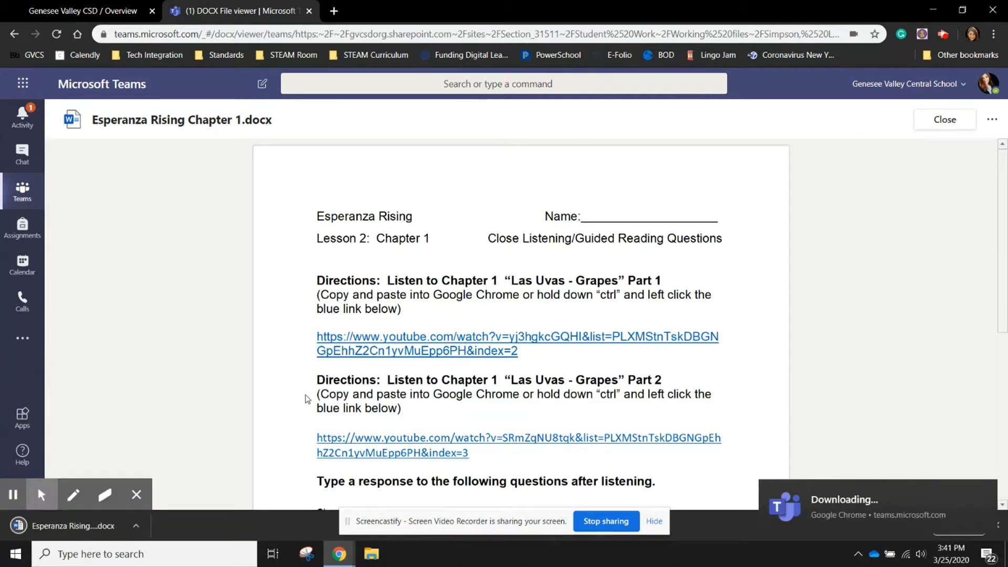
pyautogui.click(140, 526)
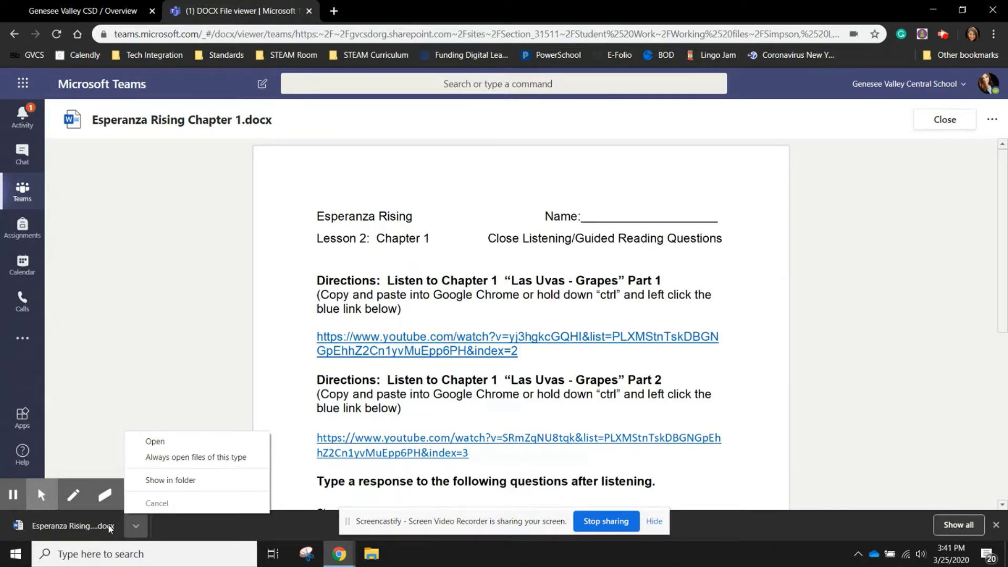
pyautogui.click(155, 441)
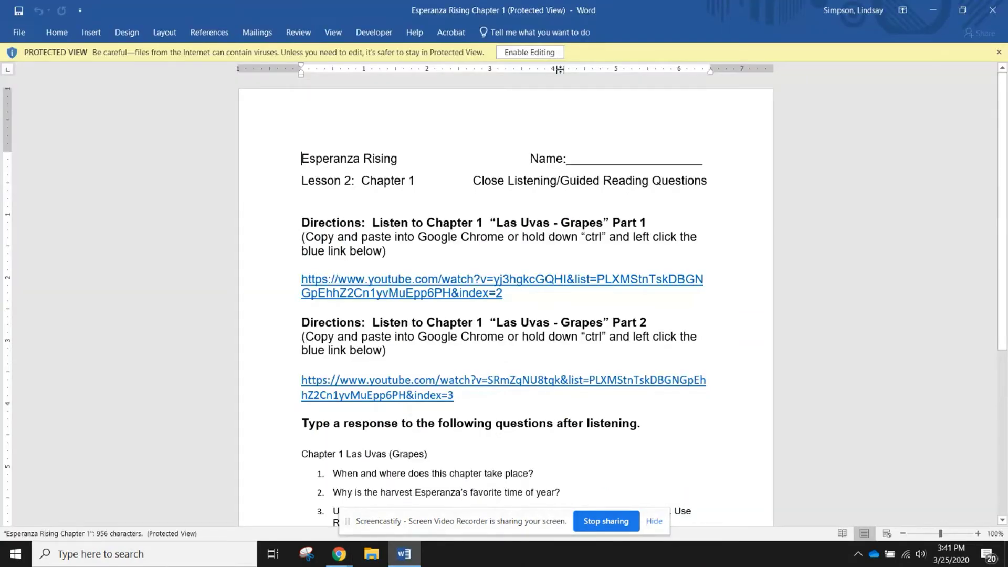
# Enable editing, then start a Save As into the OneDrive STEAM » 5 folder
pyautogui.click(554, 53)
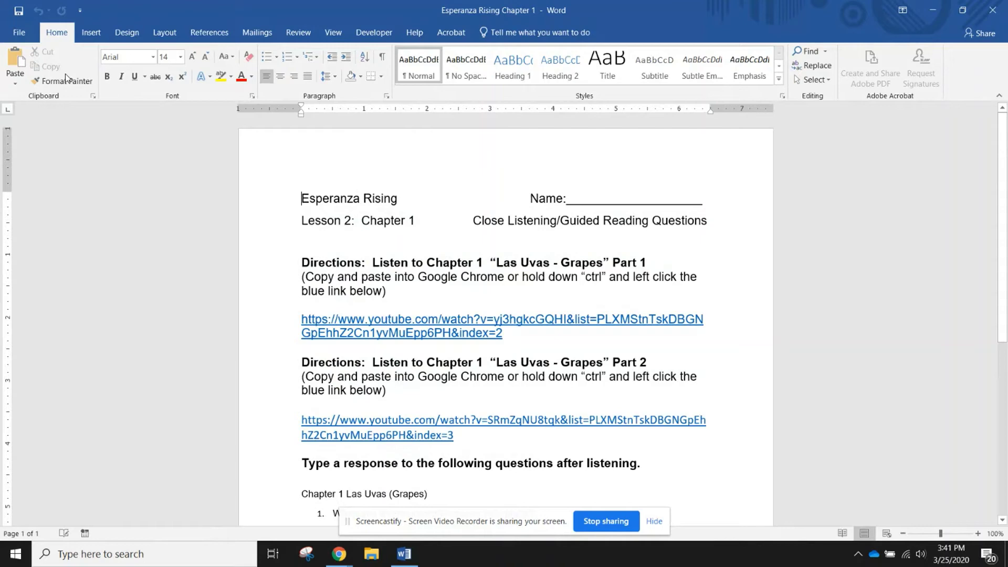
pyautogui.click(19, 33)
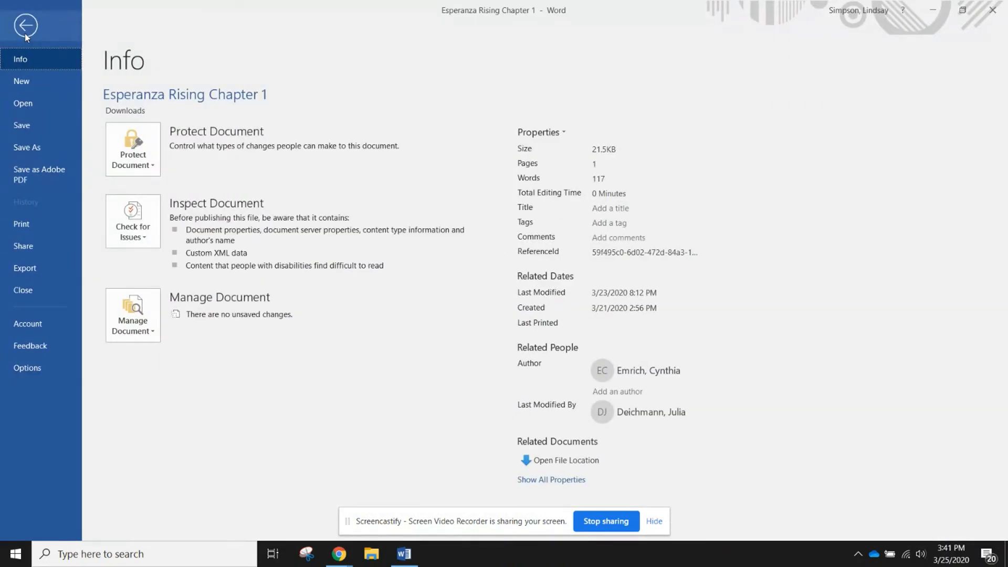
pyautogui.click(42, 148)
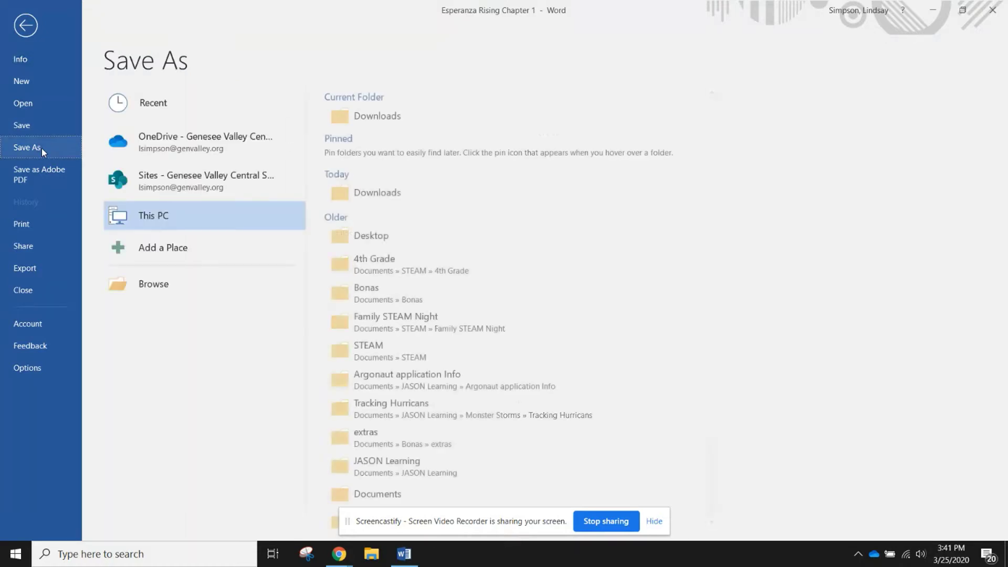
pyautogui.click(160, 150)
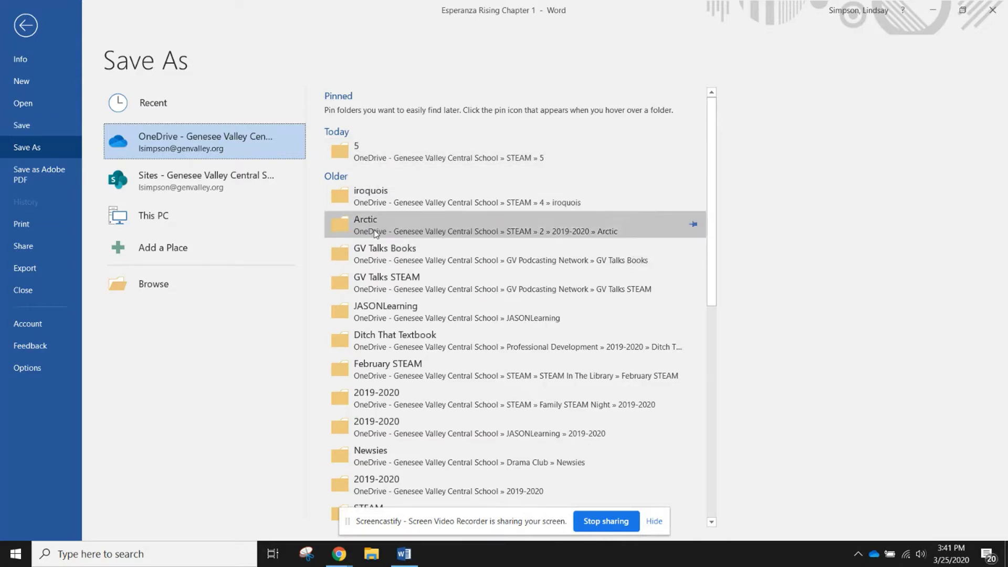
pyautogui.scroll(-2, 428, 353)
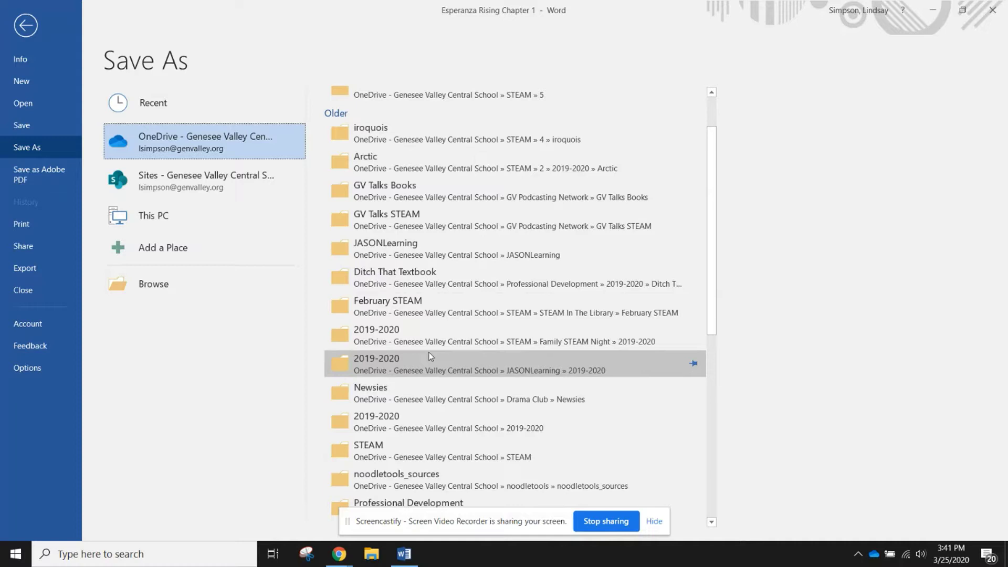
pyautogui.scroll(2, 428, 352)
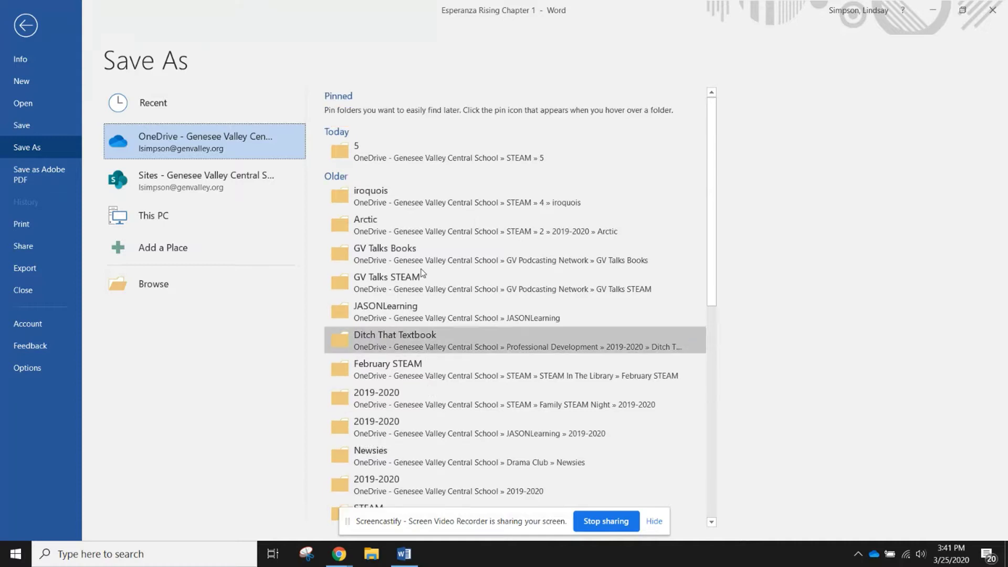
pyautogui.click(395, 158)
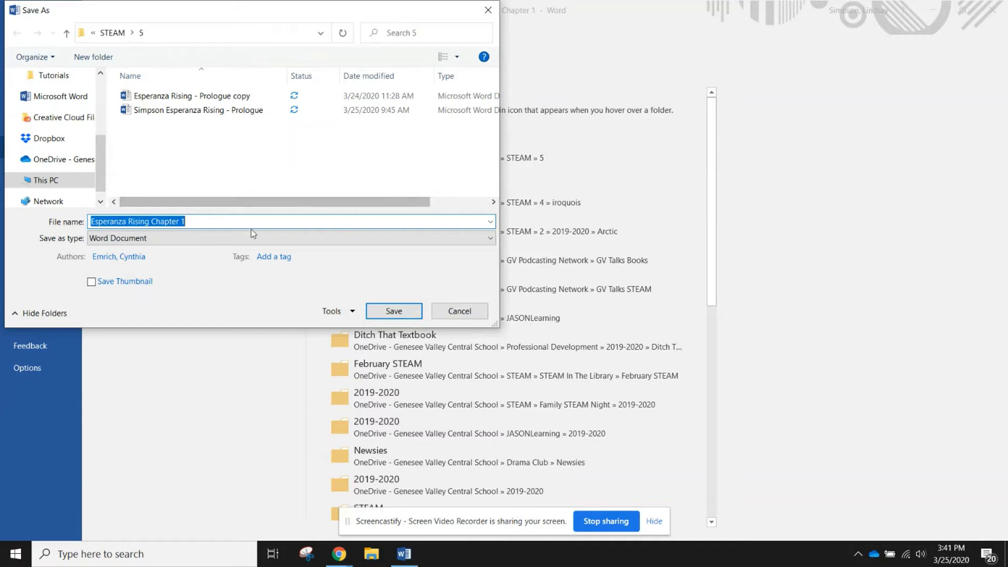
# Prefix the file name with the student's last name and save it to OneDrive
pyautogui.click(91, 224)
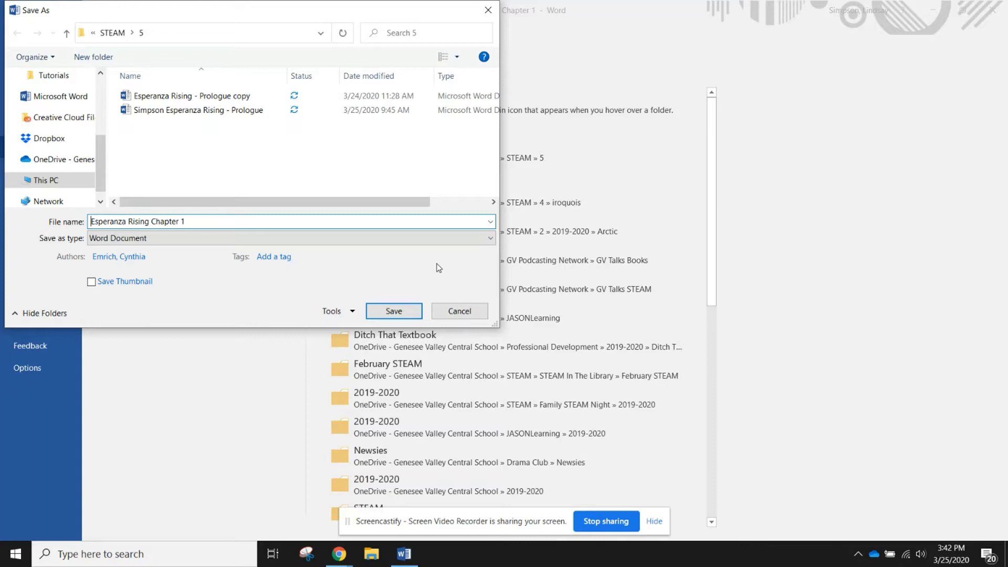
pyautogui.write('Simpson')
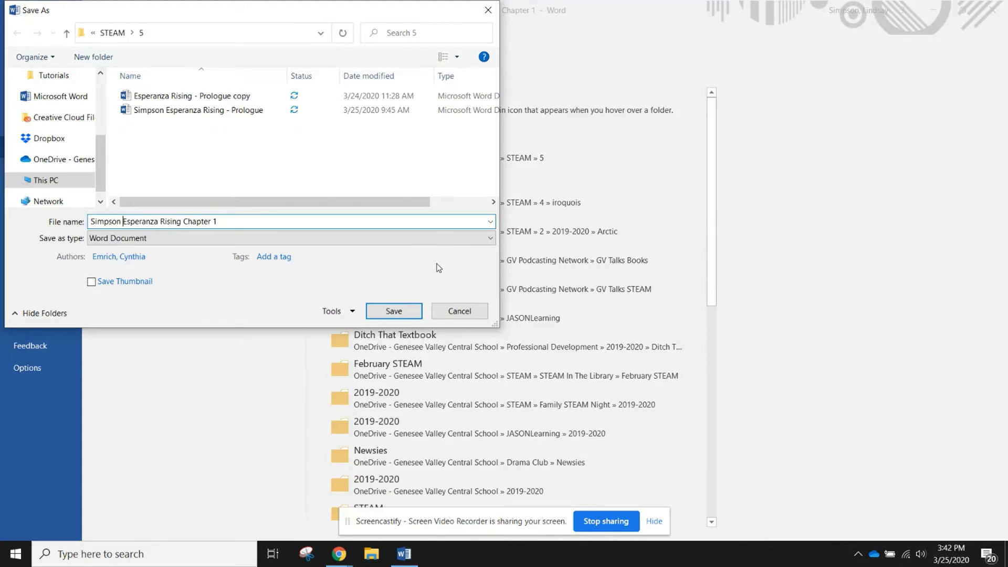
pyautogui.click(393, 312)
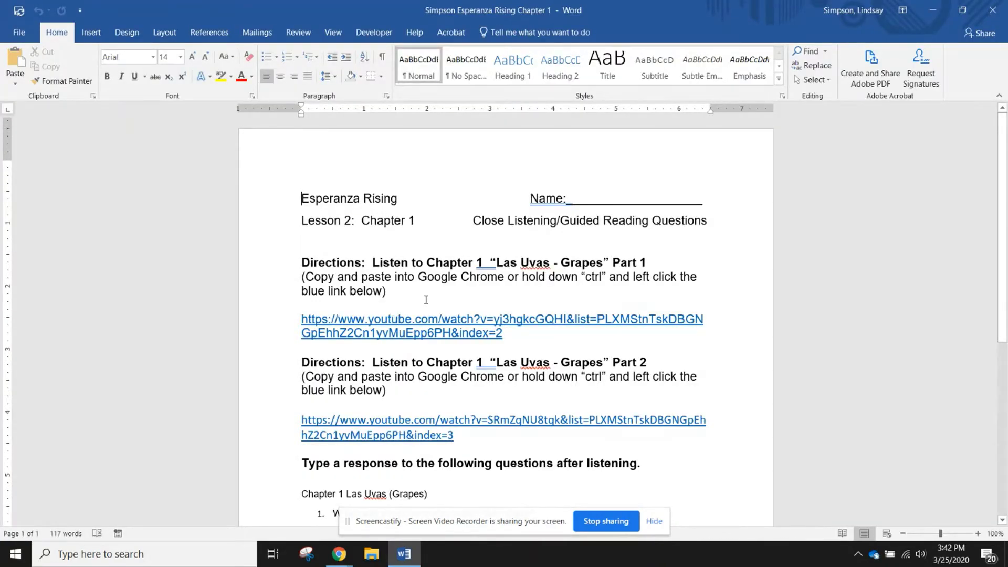
# Add the unnumbered answer 'My answer at the bottom of the screen' below question 1
pyautogui.scroll(-3, 549, 371)
pyautogui.click(554, 358)
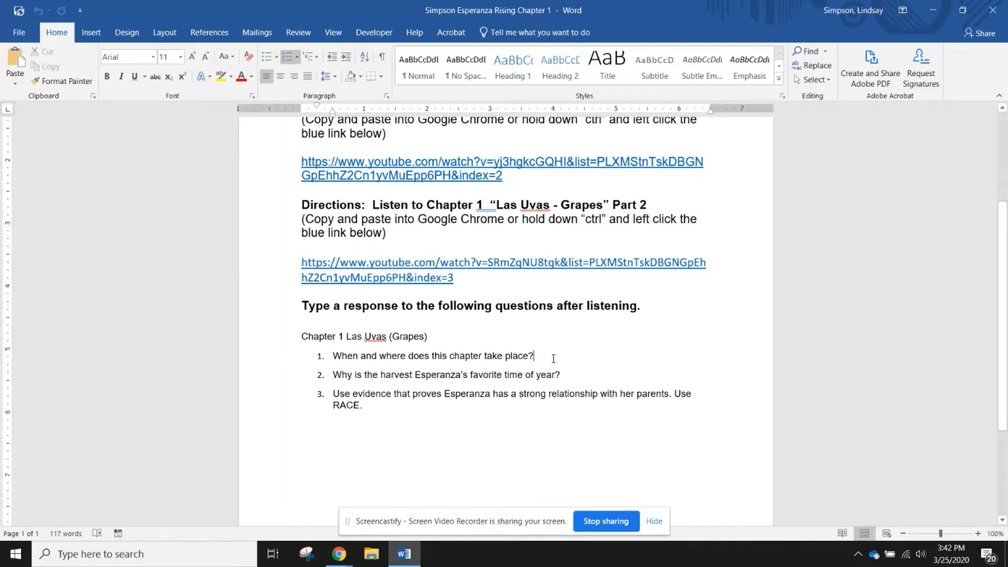
pyautogui.press('Return')
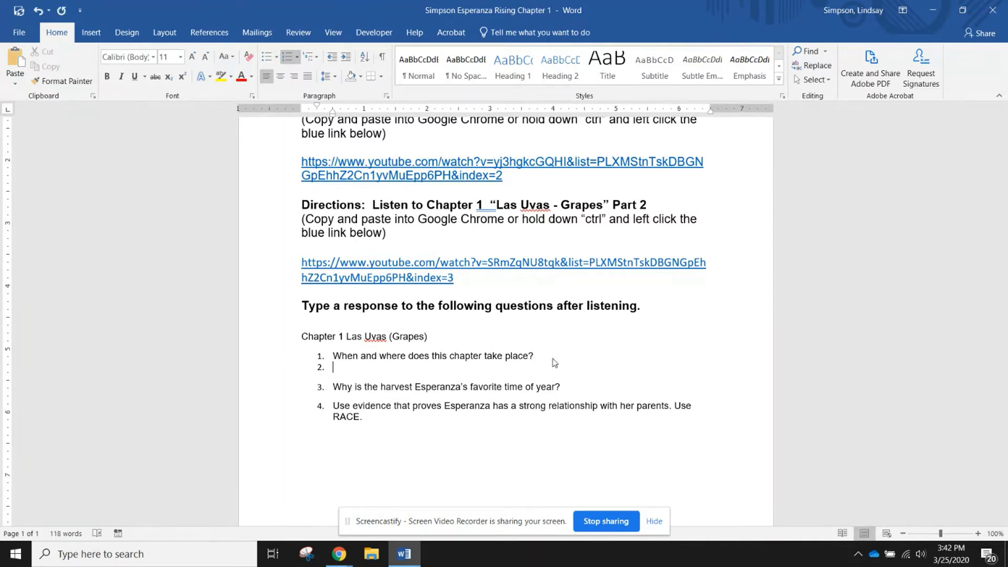
pyautogui.press('BackSpace')
pyautogui.write('My answe')
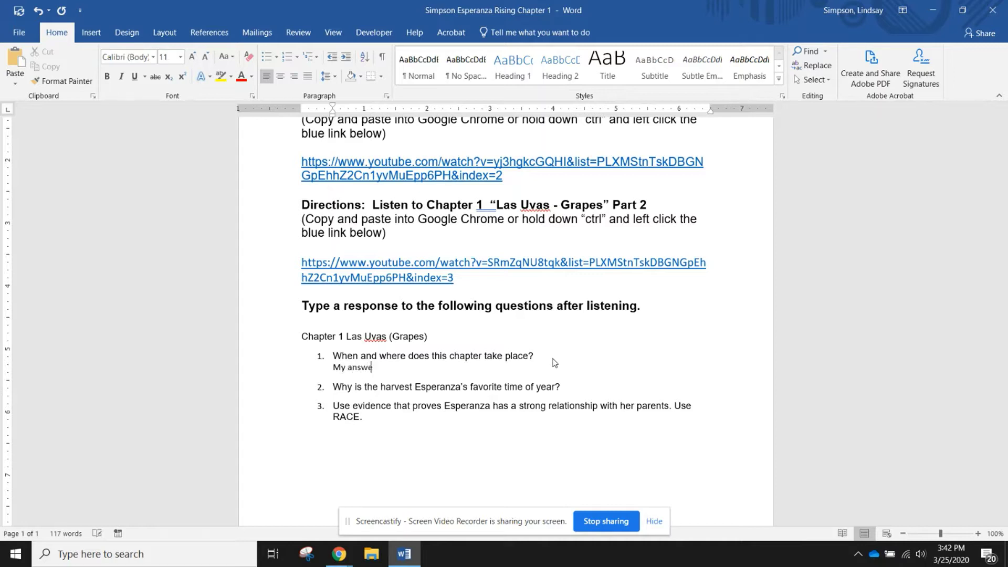
pyautogui.write('r at the bottom of the screen.')
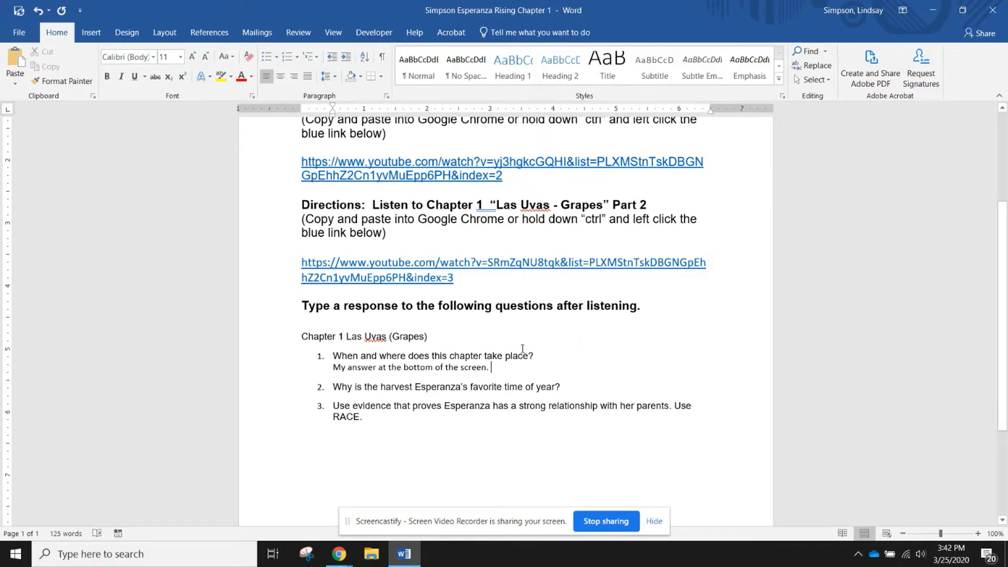
# Save the answered worksheet and close Word
pyautogui.scroll(1, 549, 373)
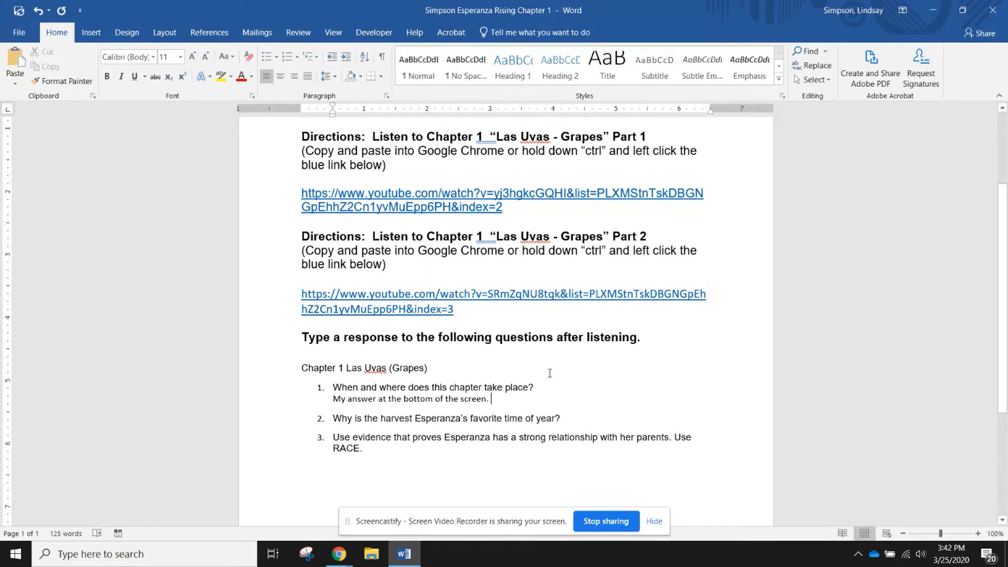
pyautogui.click(19, 16)
pyautogui.click(994, 10)
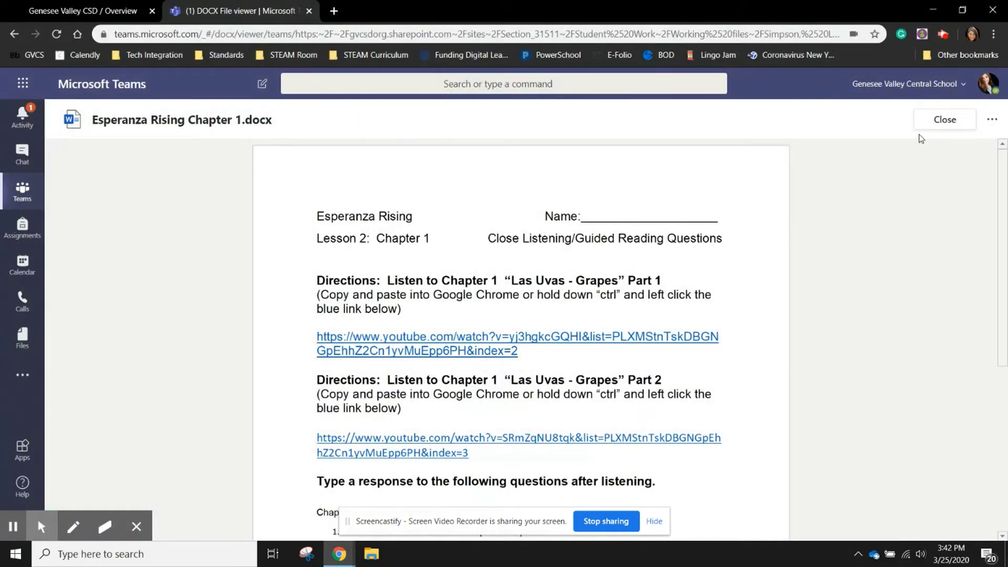
# Close the DOCX viewer showing Esperanza Rising Chapter 1.docx
pyautogui.click(933, 124)
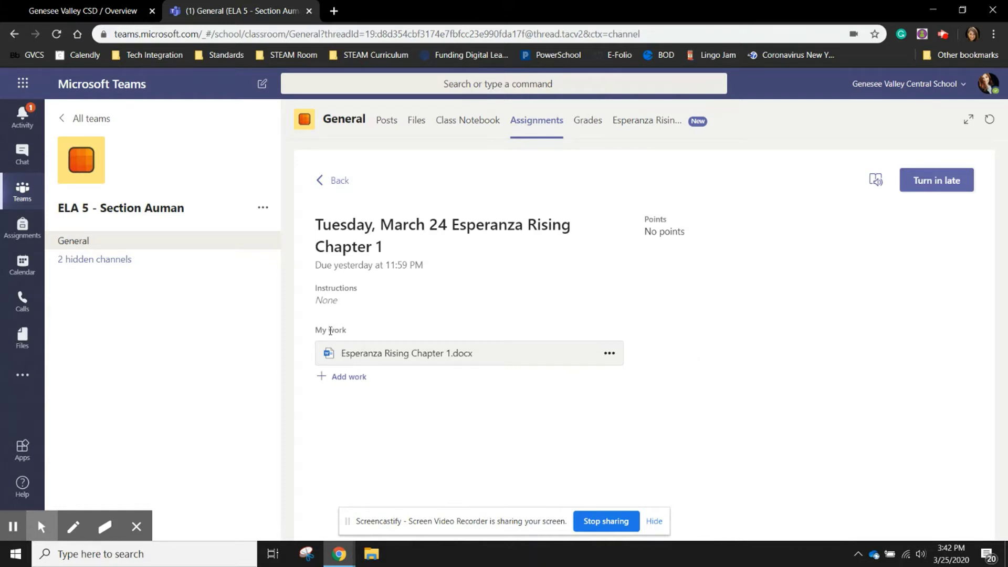
# Through Add work, browse OneDrive to the STEAM » 5 folder
pyautogui.click(348, 379)
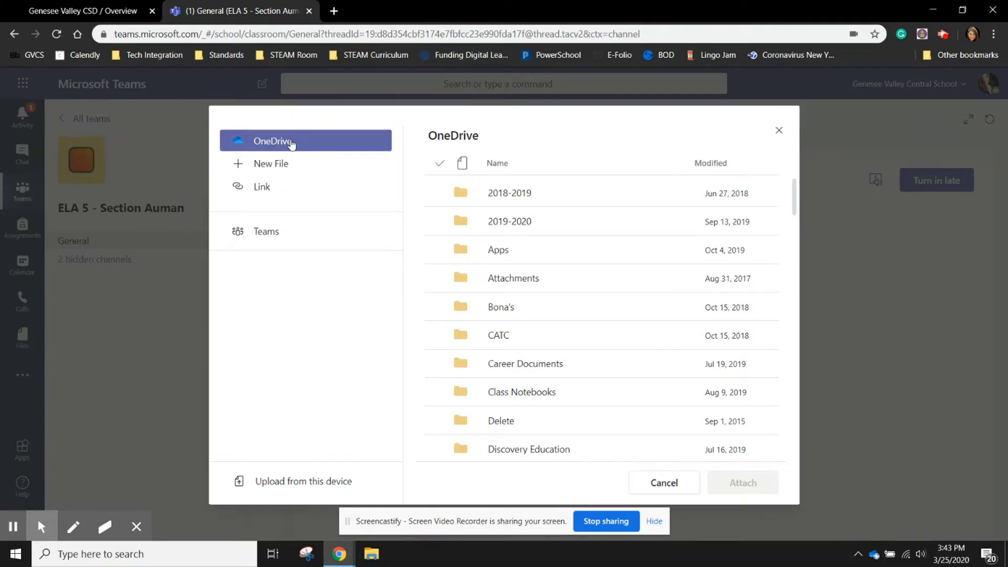
pyautogui.click(545, 196)
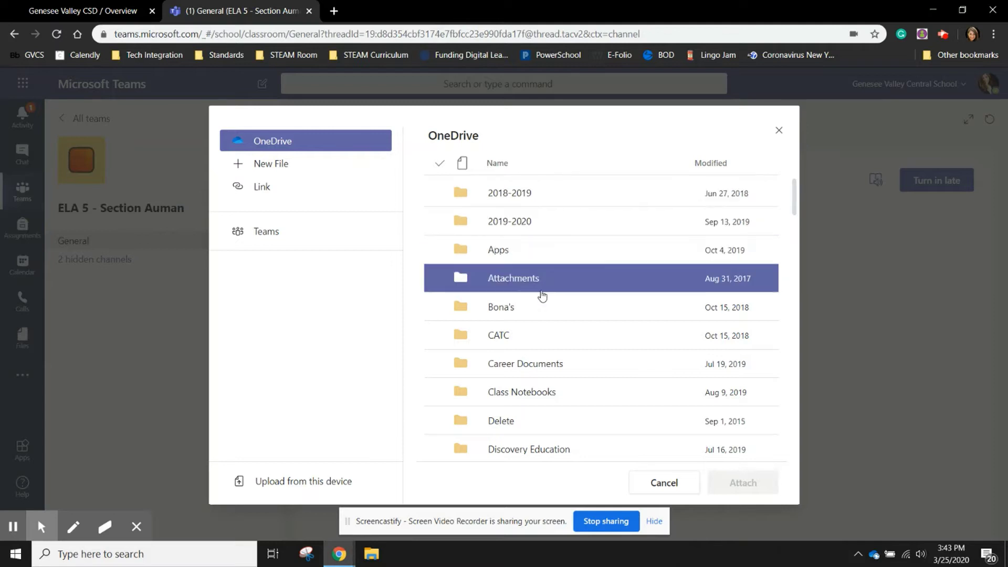
pyautogui.scroll(-10, 540, 294)
pyautogui.scroll(-2, 543, 298)
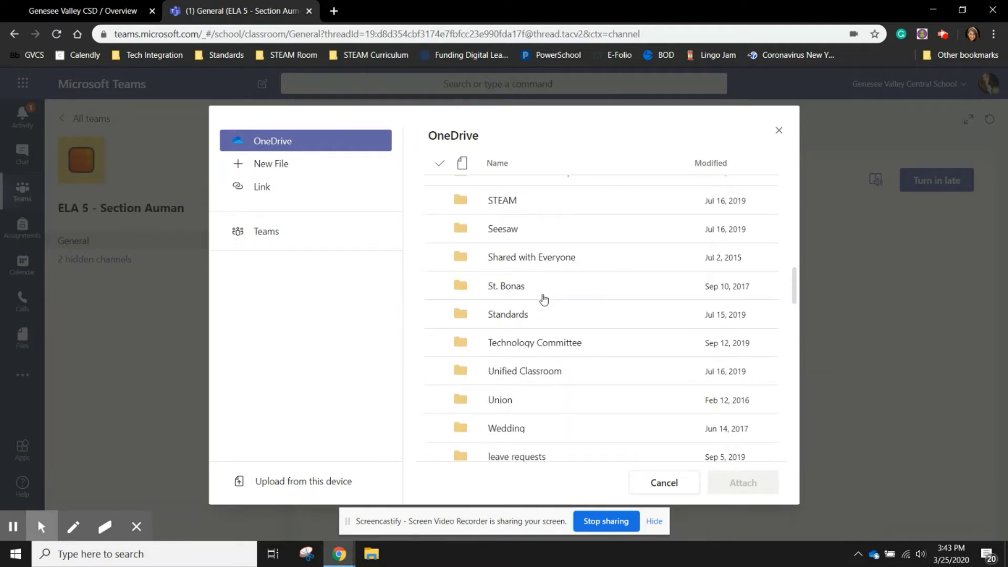
pyautogui.scroll(2, 525, 293)
pyautogui.click(520, 291)
pyautogui.doubleClick(505, 265)
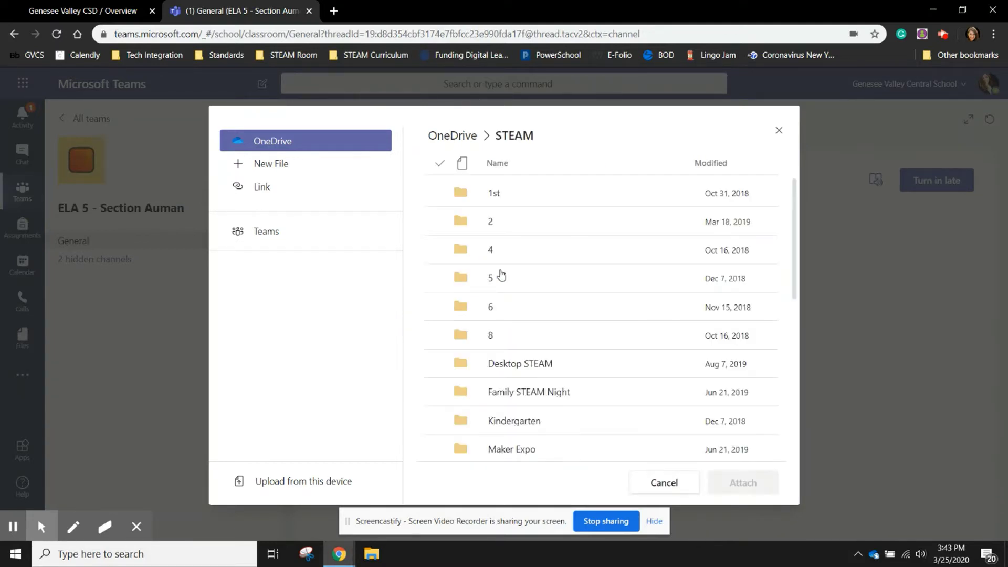
pyautogui.click(507, 289)
pyautogui.doubleClick(510, 285)
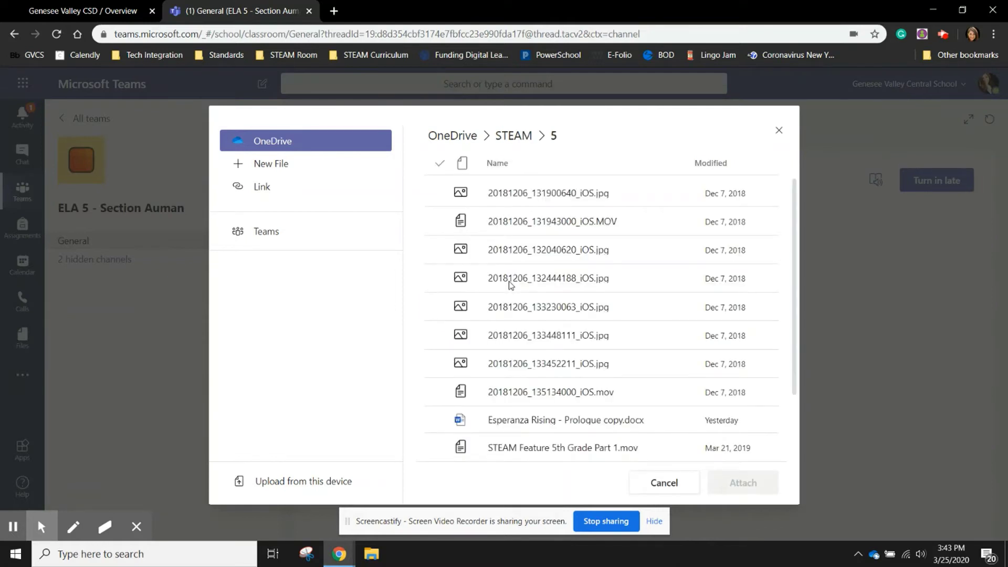
# Attach the Chapter 1 worksheet saved with the student's last name
pyautogui.scroll(-2, 510, 285)
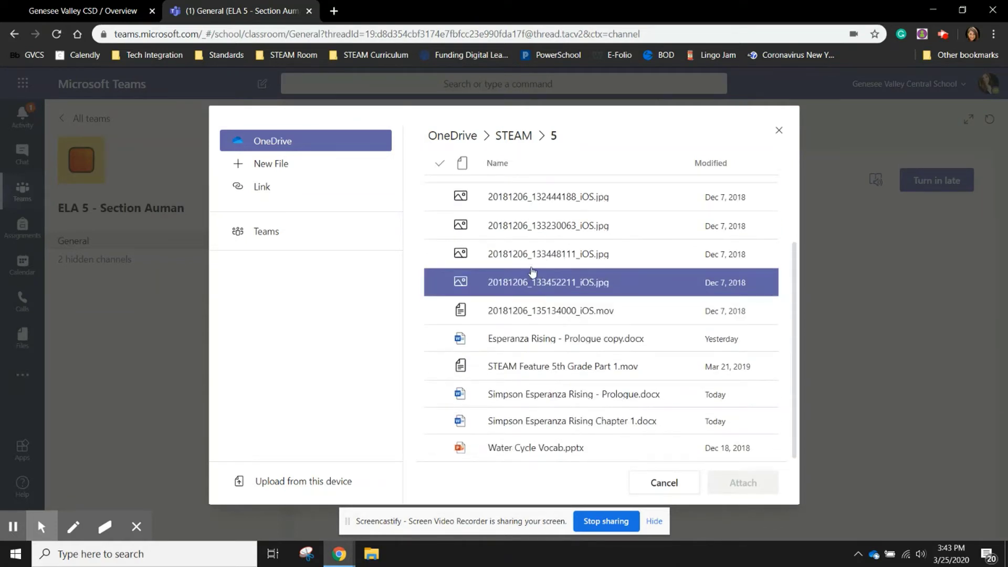
pyautogui.scroll(2, 536, 420)
pyautogui.click(540, 420)
pyautogui.click(748, 485)
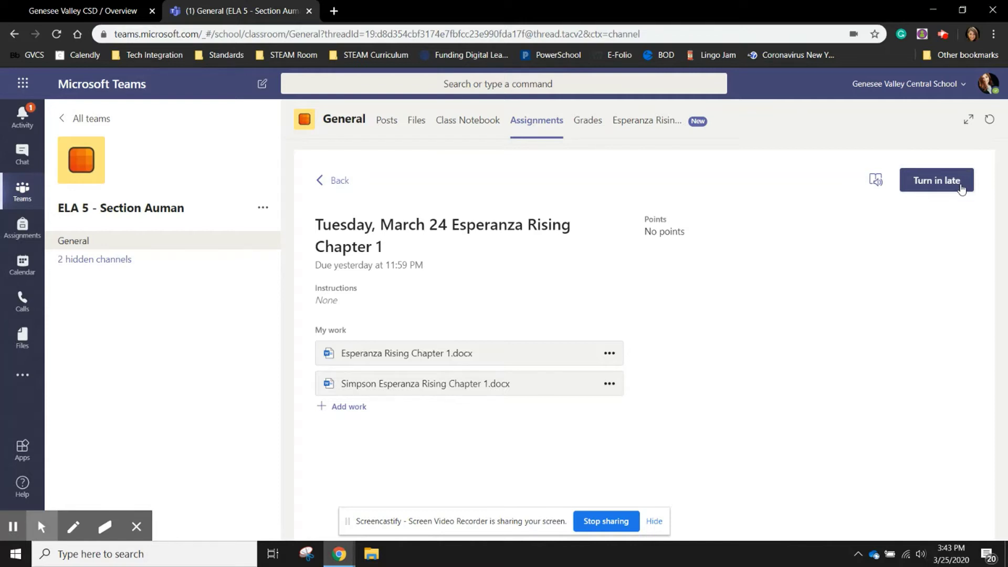
# Turn in Chapter 1 late, then open the Esperanza Rising Chapter 2 - Wednesday assignment
pyautogui.click(961, 188)
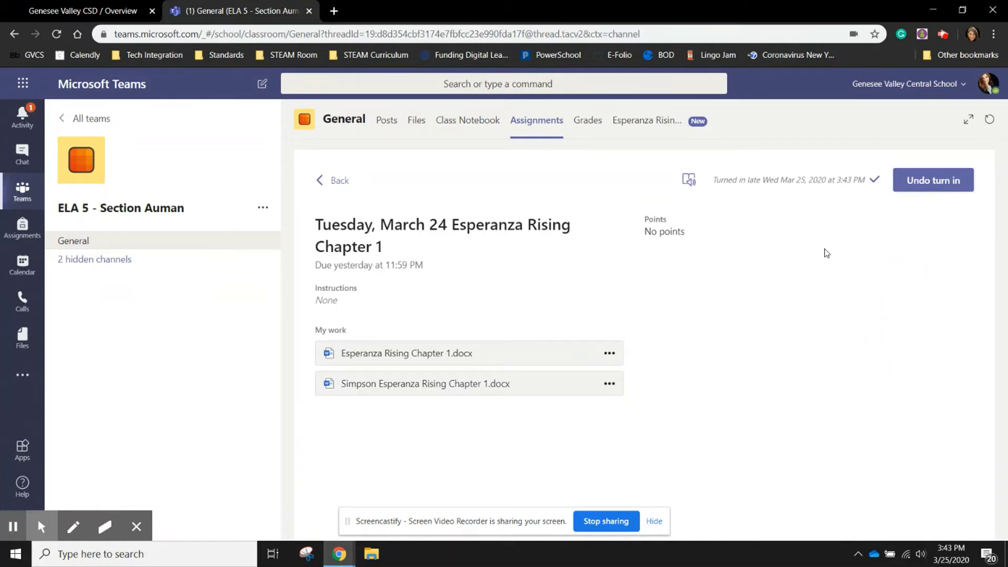
pyautogui.click(606, 522)
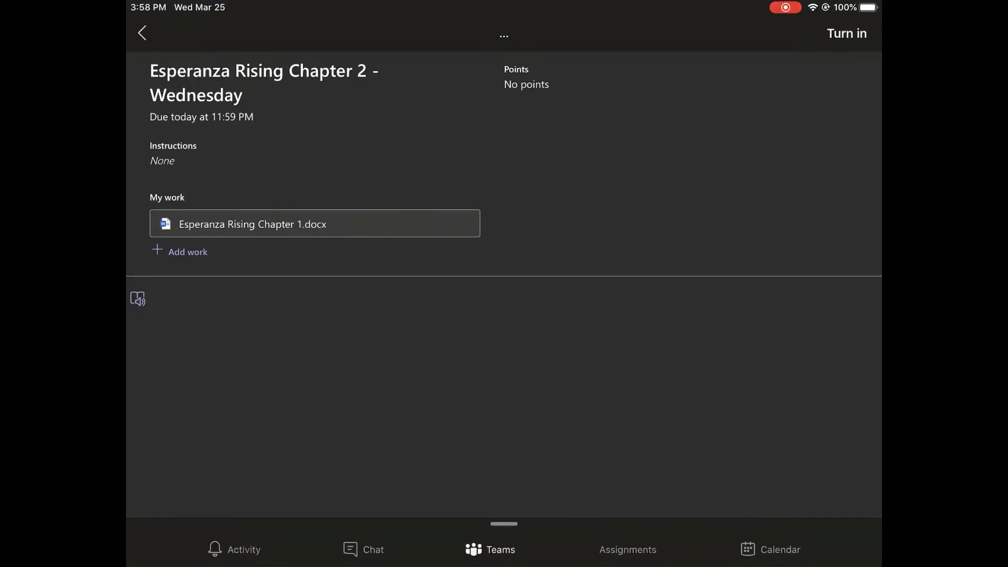
# Open the attached Esperanza Rising Chapter 1.docx and scroll through its preview
pyautogui.click(252, 224)
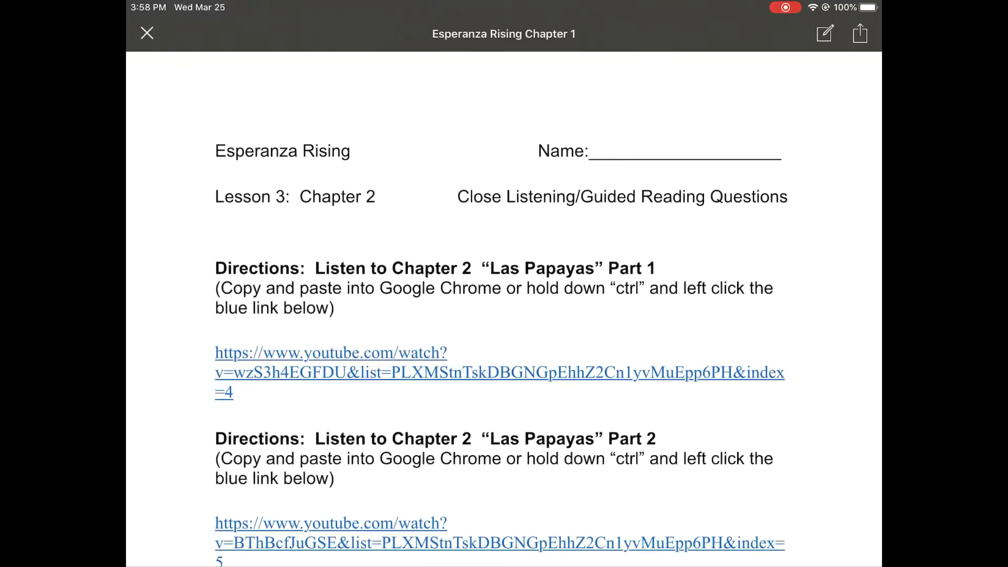
pyautogui.scroll(-10, 504, 310)
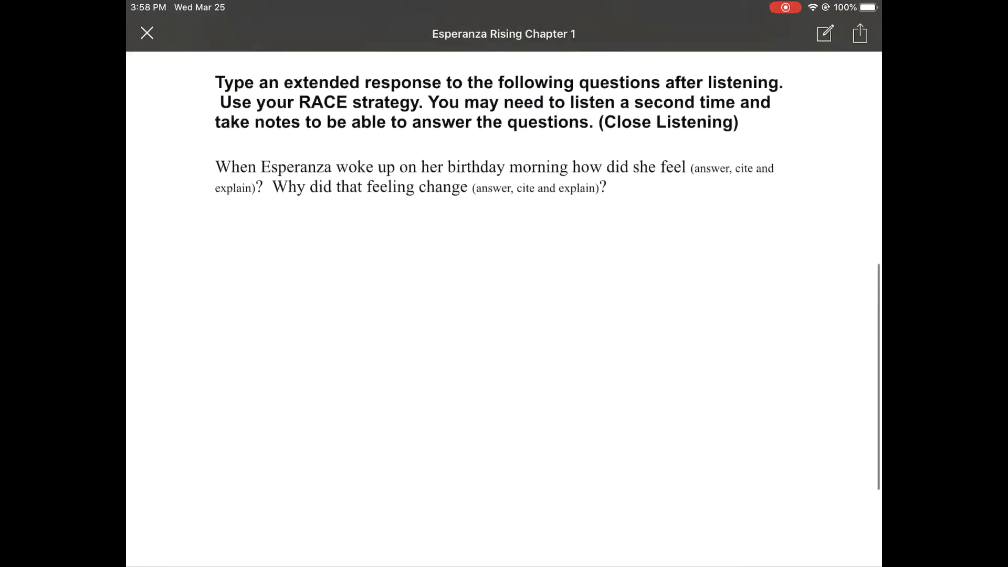
pyautogui.scroll(2, 504, 310)
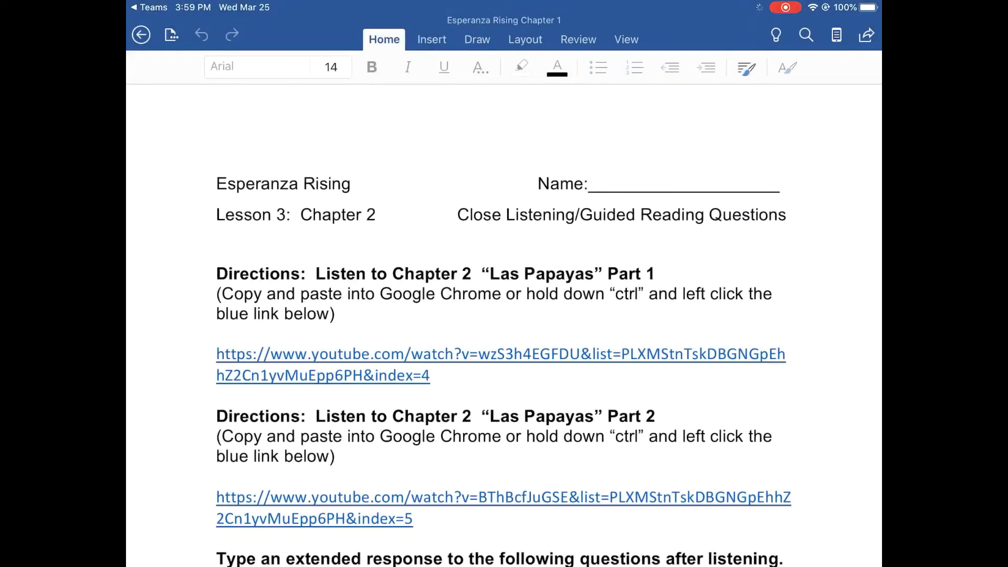
# Type 'My answer.' on the empty line below the birthday-morning question
pyautogui.scroll(-6, 504, 315)
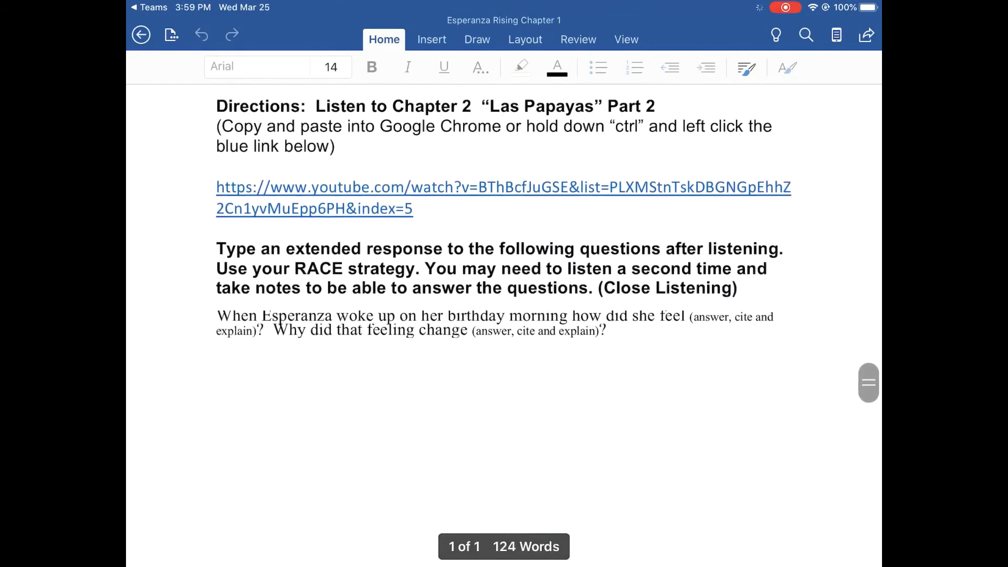
pyautogui.click(217, 345)
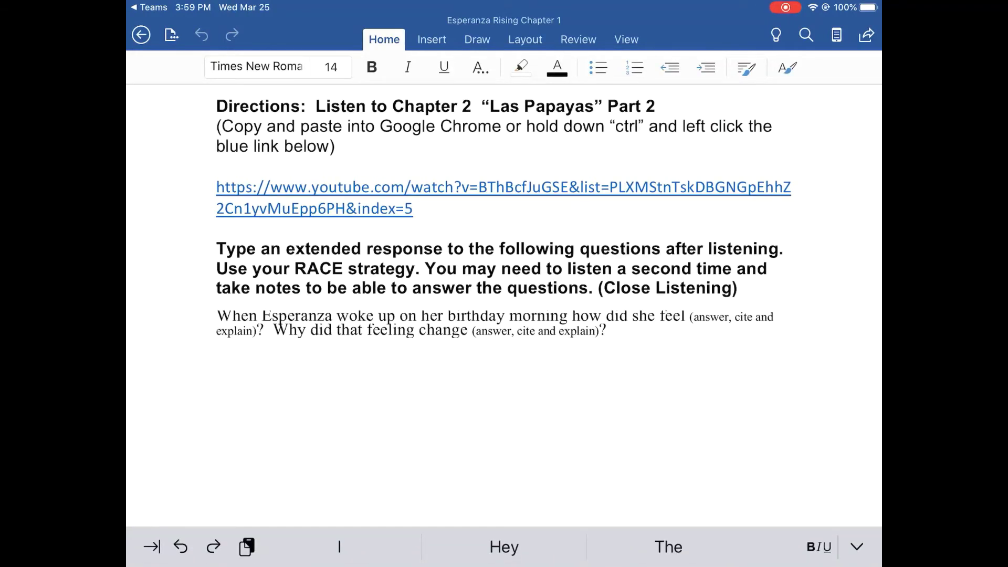
pyautogui.write('My answer.')
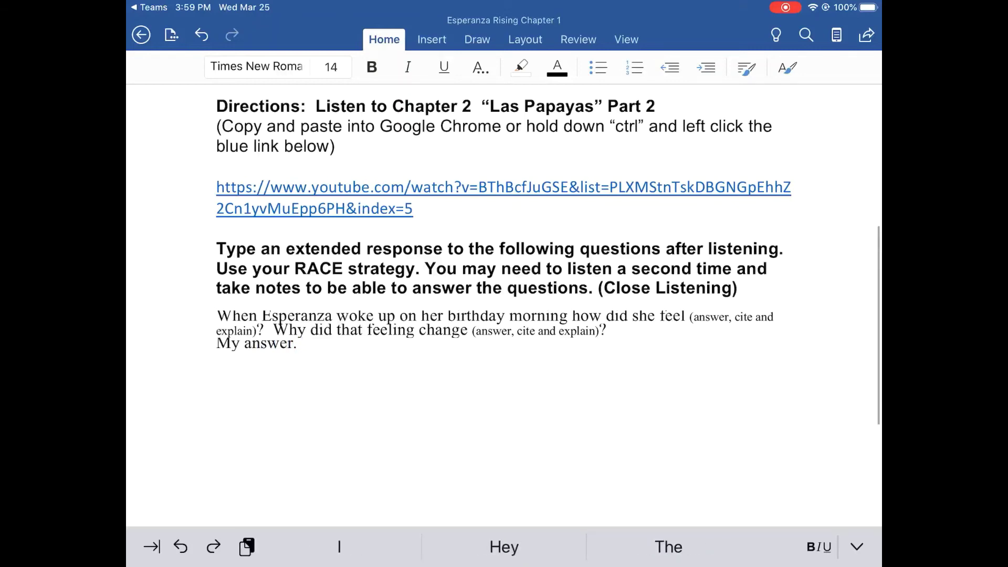
pyautogui.scroll(3, 504, 273)
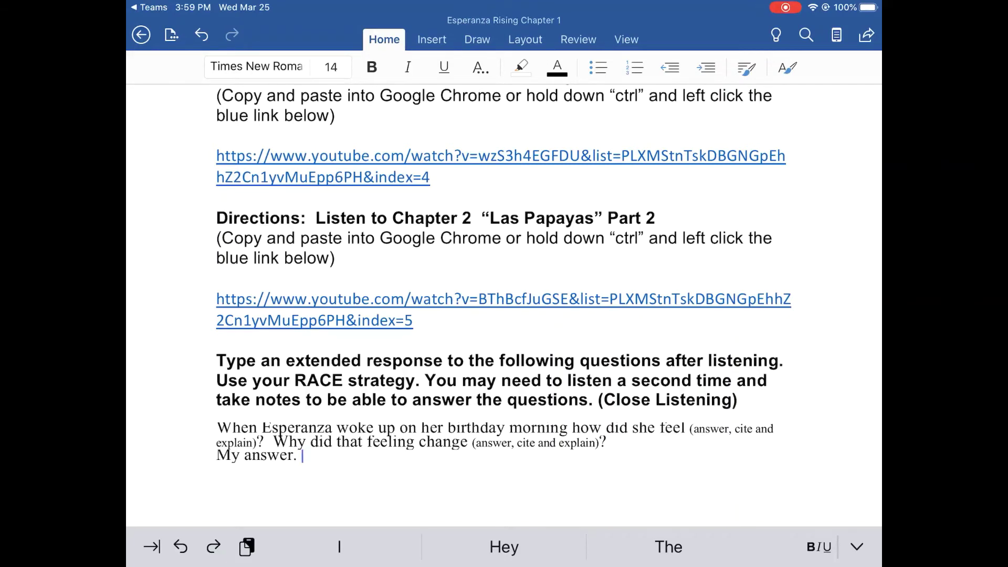
pyautogui.click(172, 35)
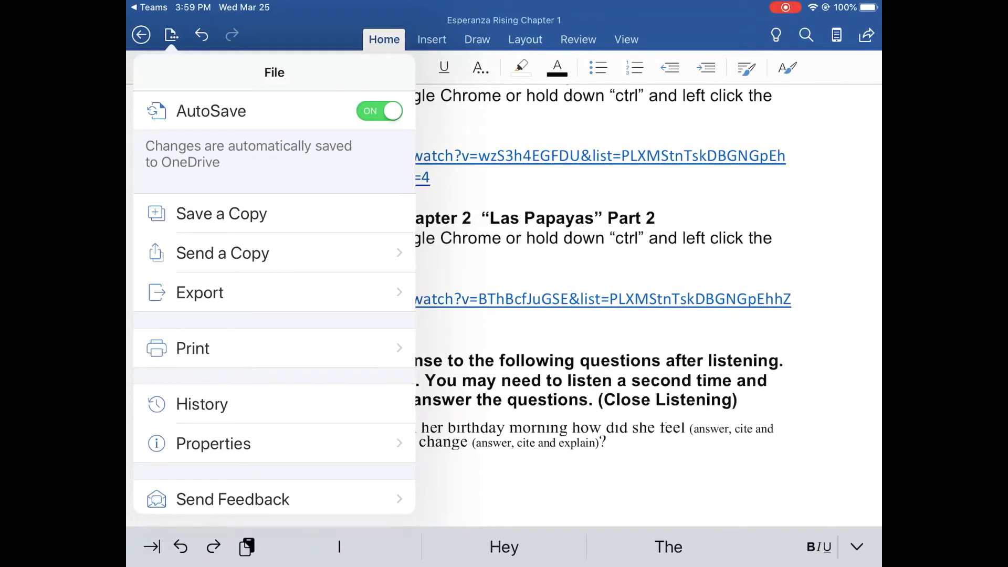
# Save a copy of the worksheet into the OneDrive STEAM > 5 folder
pyautogui.click(221, 213)
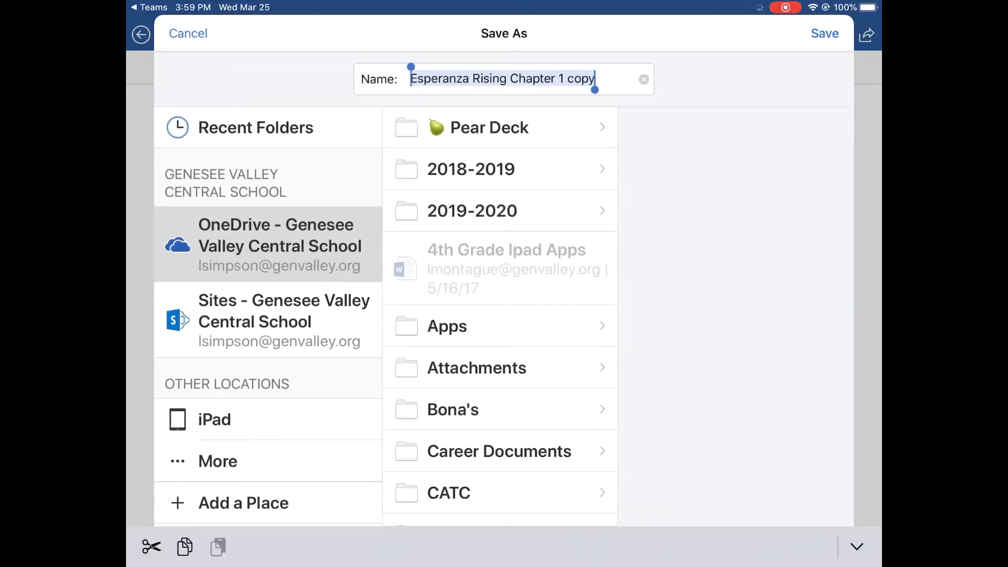
pyautogui.scroll(-15, 500, 315)
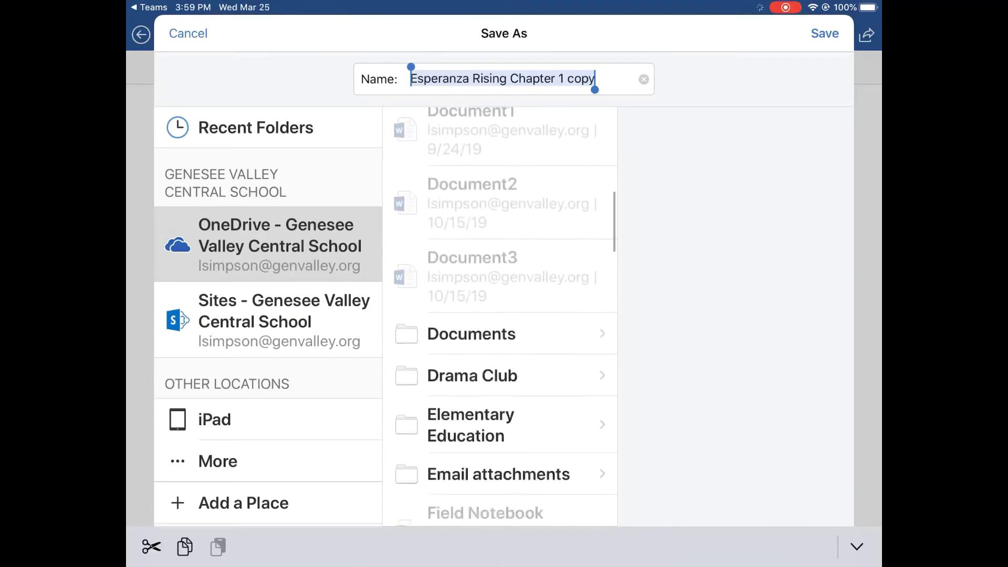
pyautogui.scroll(-15, 500, 315)
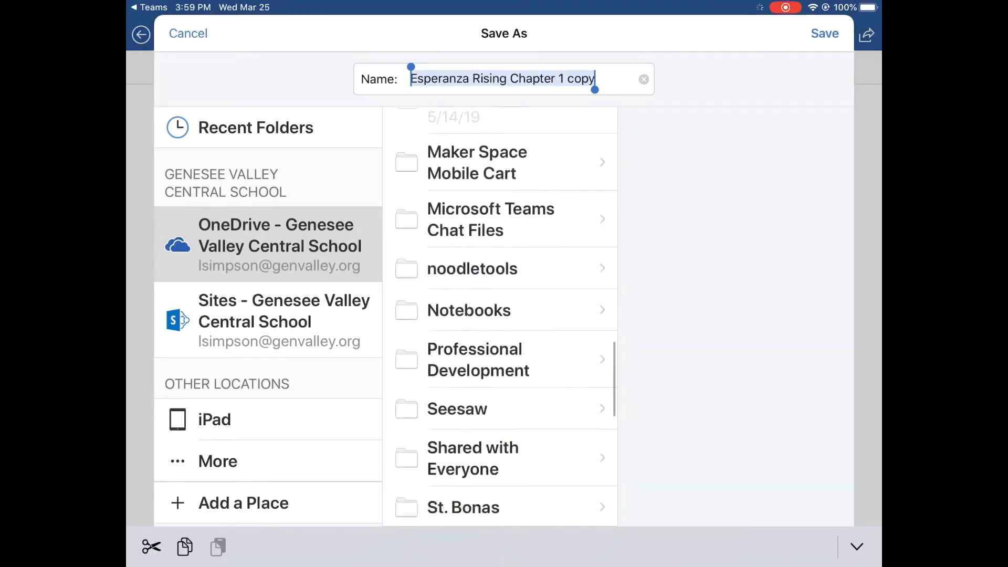
pyautogui.scroll(-3, 499, 315)
pyautogui.click(455, 286)
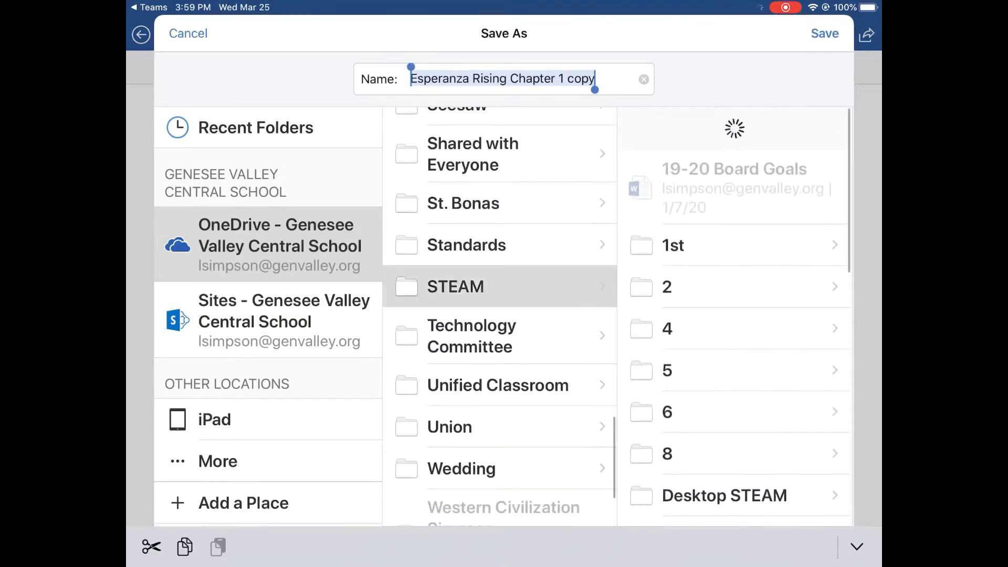
pyautogui.click(667, 326)
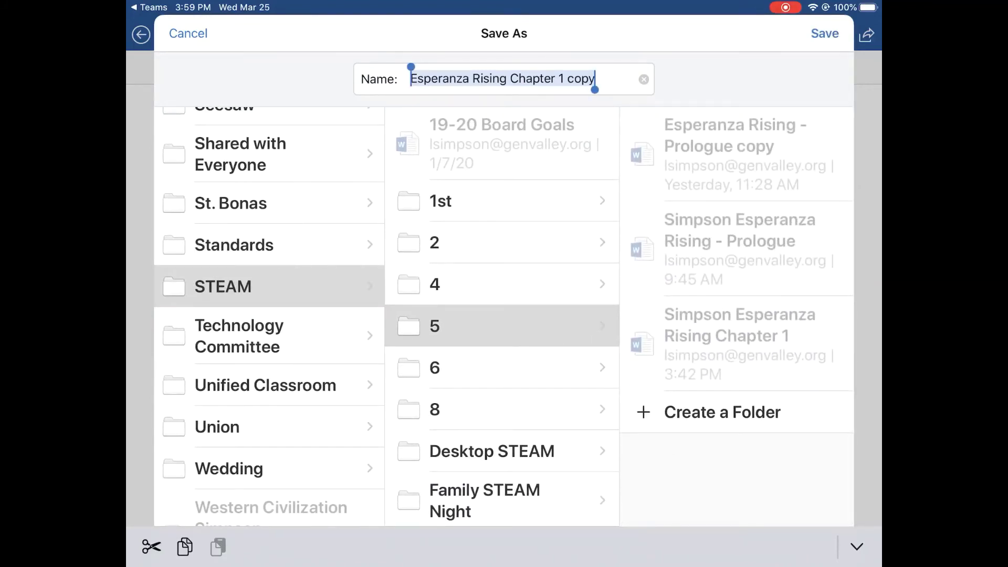
# Rename the copy to the student's last name plus 'Esperanza Rising Chapter 2' and save it
pyautogui.click(411, 79)
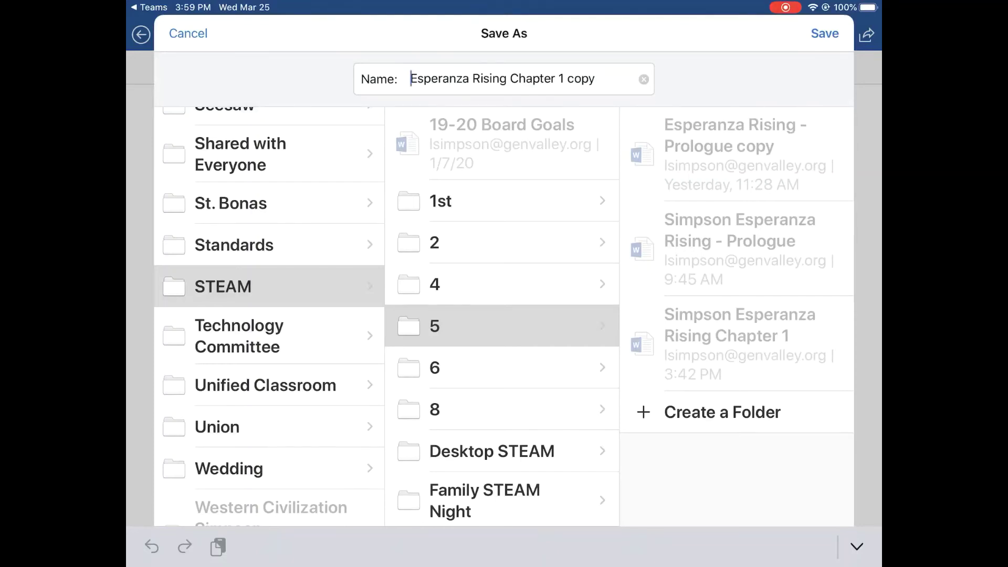
pyautogui.click(597, 78)
pyautogui.press('BackSpace')
pyautogui.press('BackSpace')
pyautogui.press('BackSpace')
pyautogui.press('BackSpace')
pyautogui.press('BackSpace')
pyautogui.press('BackSpace')
pyautogui.write('2')
pyautogui.press('Left')
pyautogui.press('Left')
pyautogui.press('Left')
pyautogui.press('Left')
pyautogui.press('Left')
pyautogui.press('Left')
pyautogui.press('Left')
pyautogui.press('Left')
pyautogui.press('Left')
pyautogui.press('Left')
pyautogui.press('Left')
pyautogui.press('Left')
pyautogui.press('Left')
pyautogui.press('Left')
pyautogui.press('Left')
pyautogui.press('Left')
pyautogui.press('Left')
pyautogui.press('Left')
pyautogui.press('Left')
pyautogui.press('Left')
pyautogui.press('Left')
pyautogui.press('Left')
pyautogui.press('Left')
pyautogui.press('Left')
pyautogui.press('Left')
pyautogui.press('Left')
pyautogui.write('Simpson')
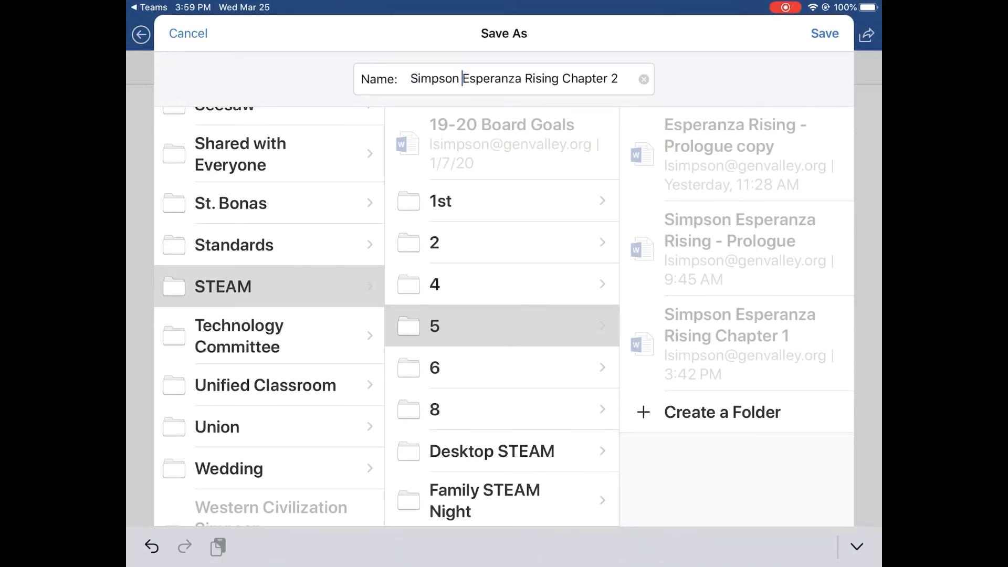
pyautogui.press('Return')
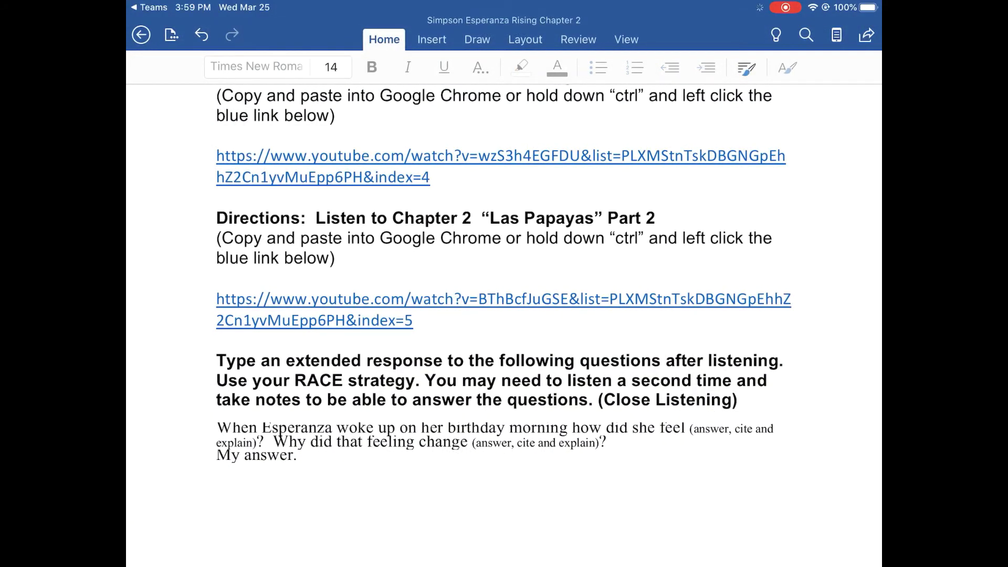
# Confirm the Chapter 2 copy has AutoSave to OneDrive on, then go back to Teams
pyautogui.scroll(-3, 504, 315)
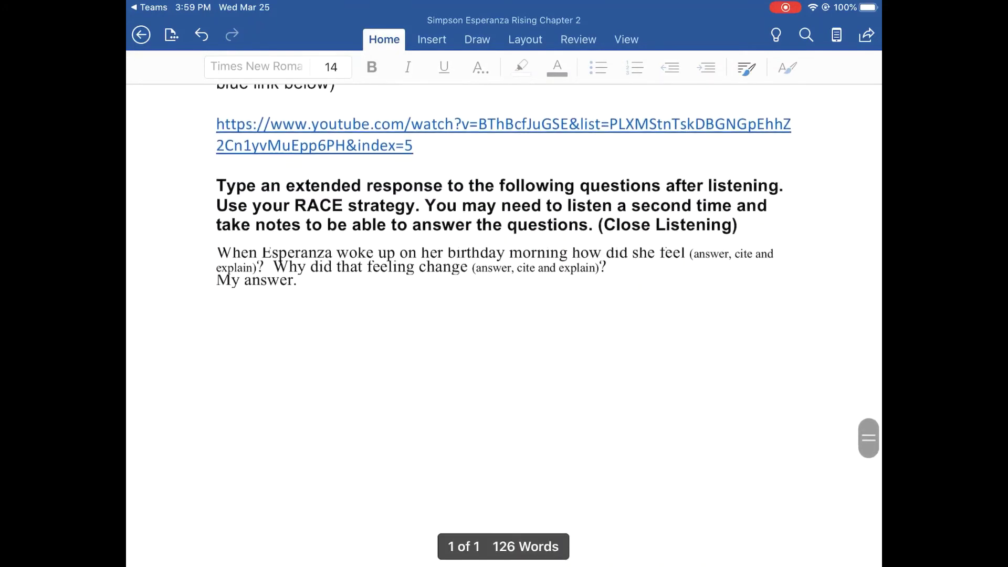
pyautogui.scroll(2, 504, 315)
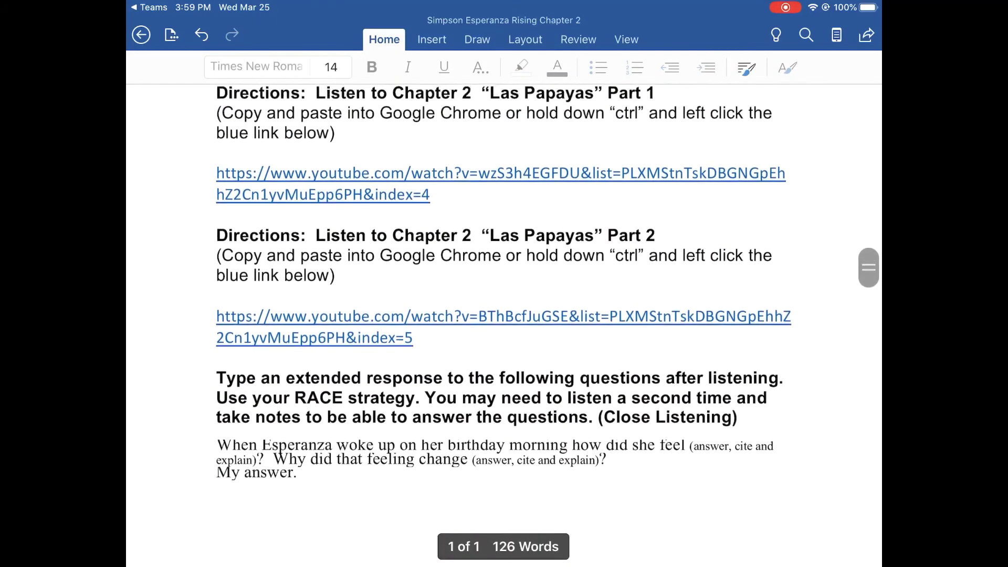
pyautogui.scroll(-2, 504, 314)
pyautogui.scroll(2, 504, 315)
pyautogui.scroll(-3, 504, 315)
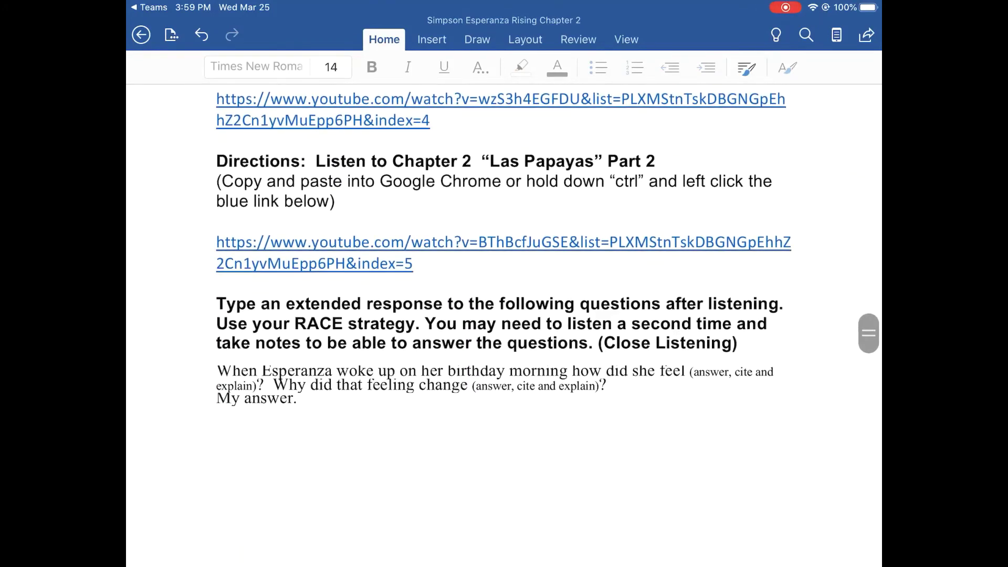
pyautogui.click(171, 35)
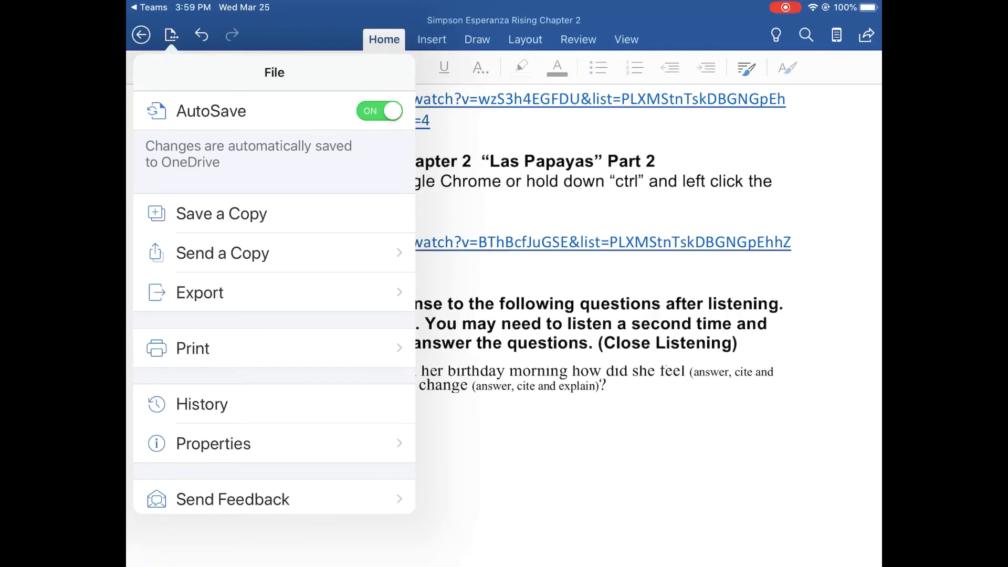
pyautogui.press('Escape')
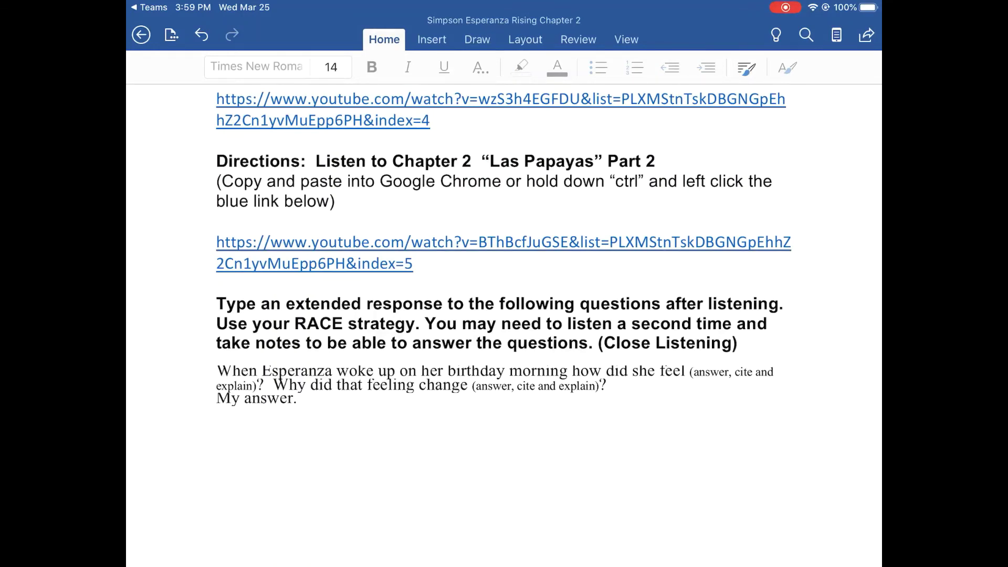
pyautogui.click(149, 7)
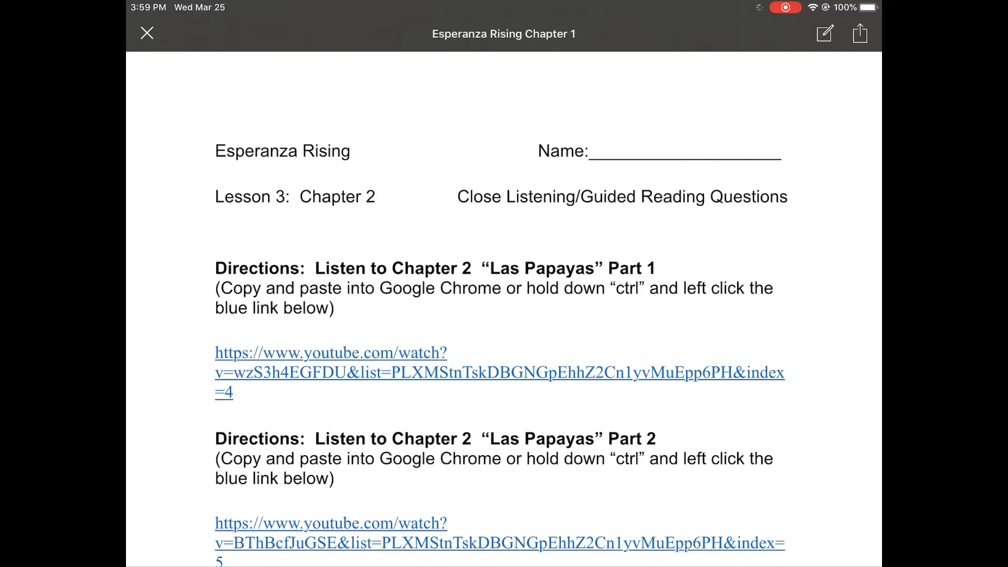
# Add the surname-named Chapter 2 .docx from OneDrive STEAM > 5 to the assignment's My work
pyautogui.click(147, 33)
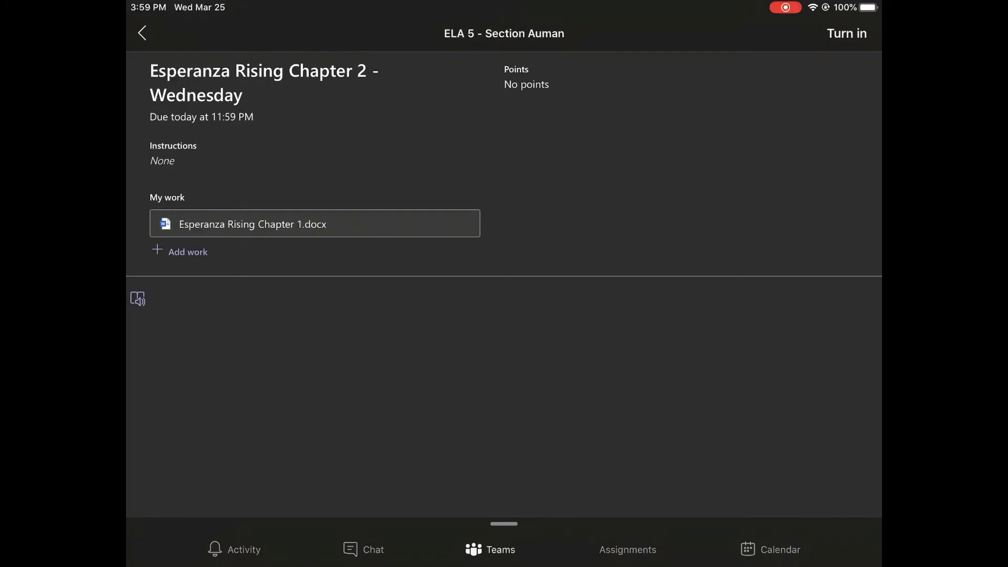
pyautogui.click(187, 252)
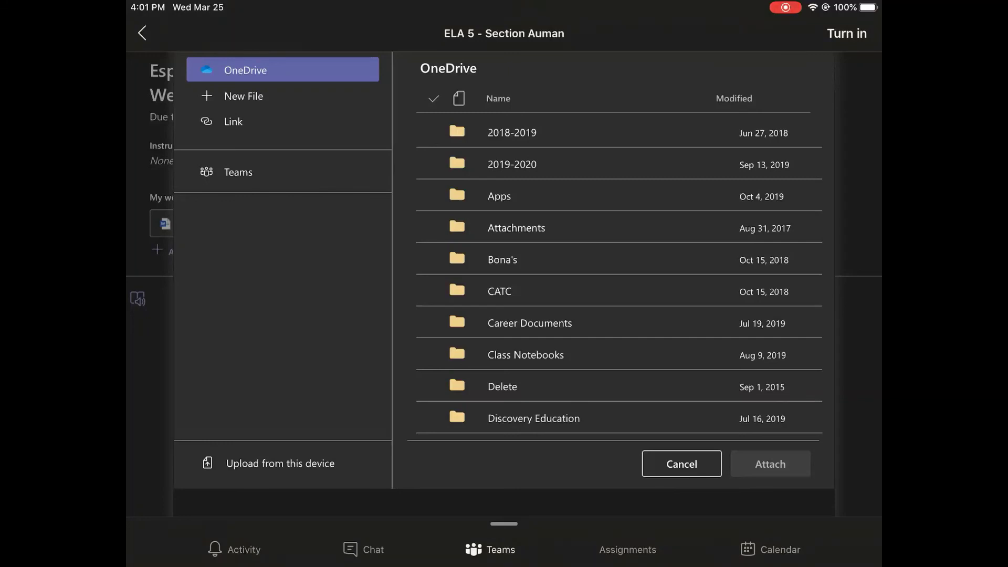
pyautogui.scroll(-10, 618, 278)
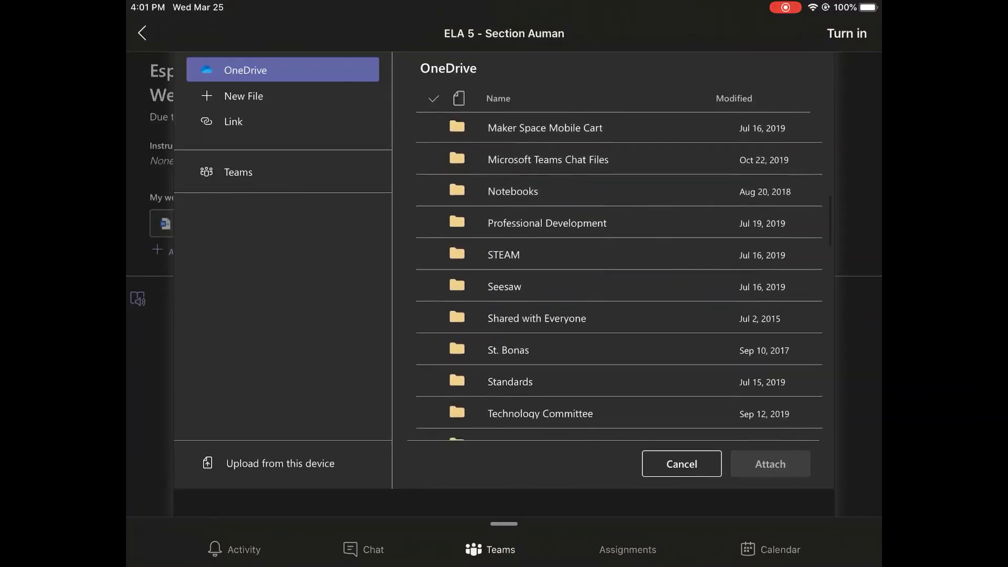
pyautogui.click(503, 255)
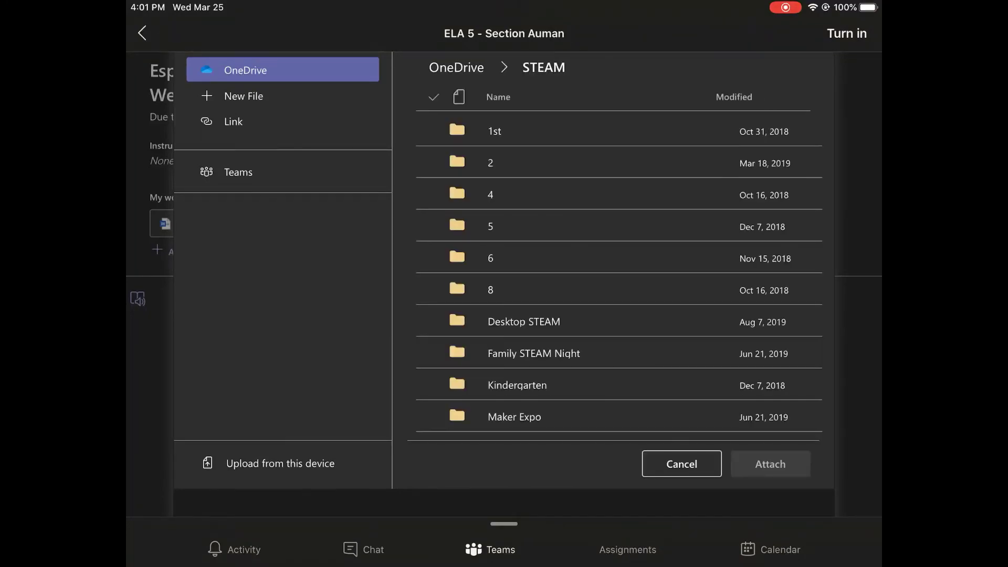
pyautogui.click(490, 226)
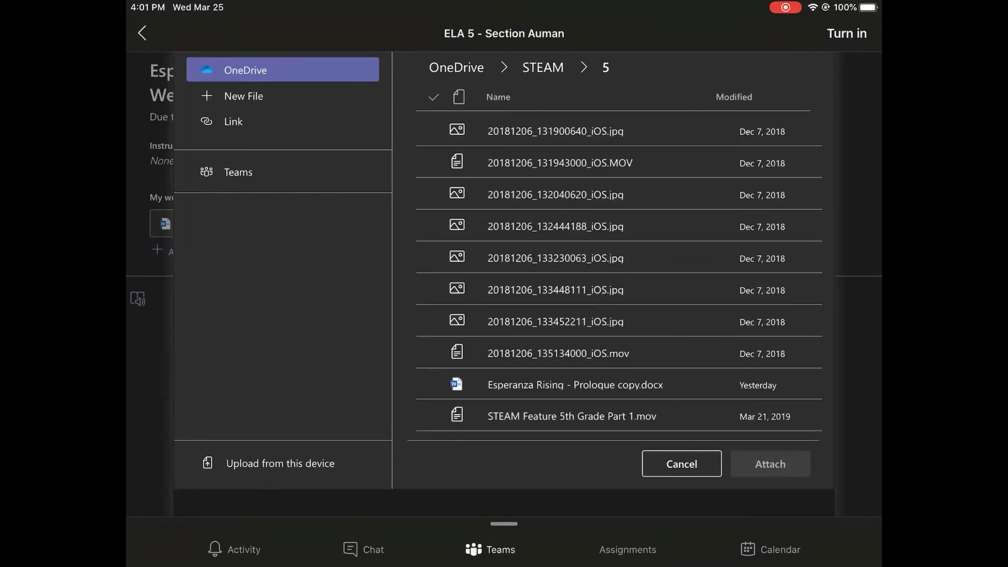
pyautogui.scroll(-4, 619, 273)
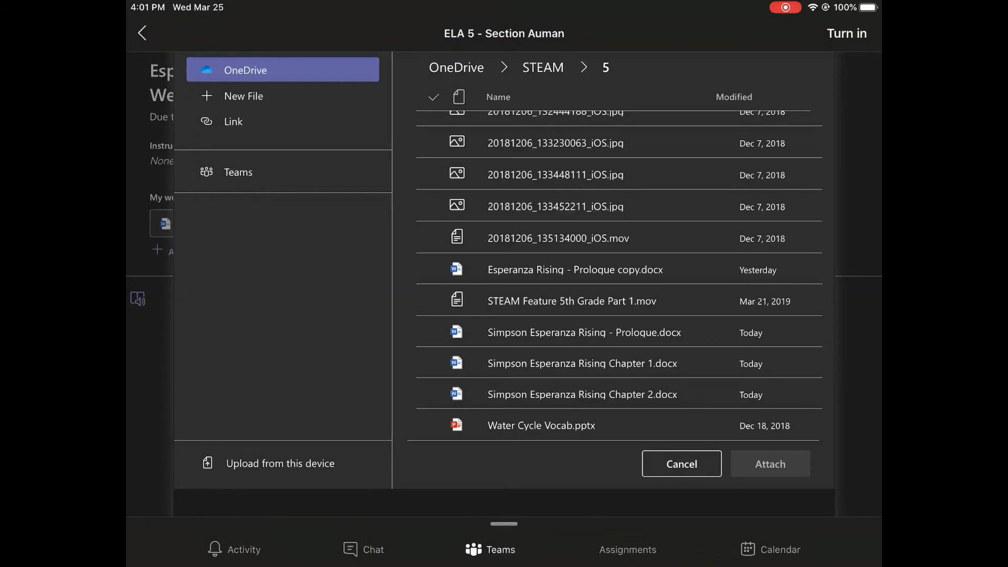
pyautogui.scroll(4, 618, 273)
pyautogui.click(770, 463)
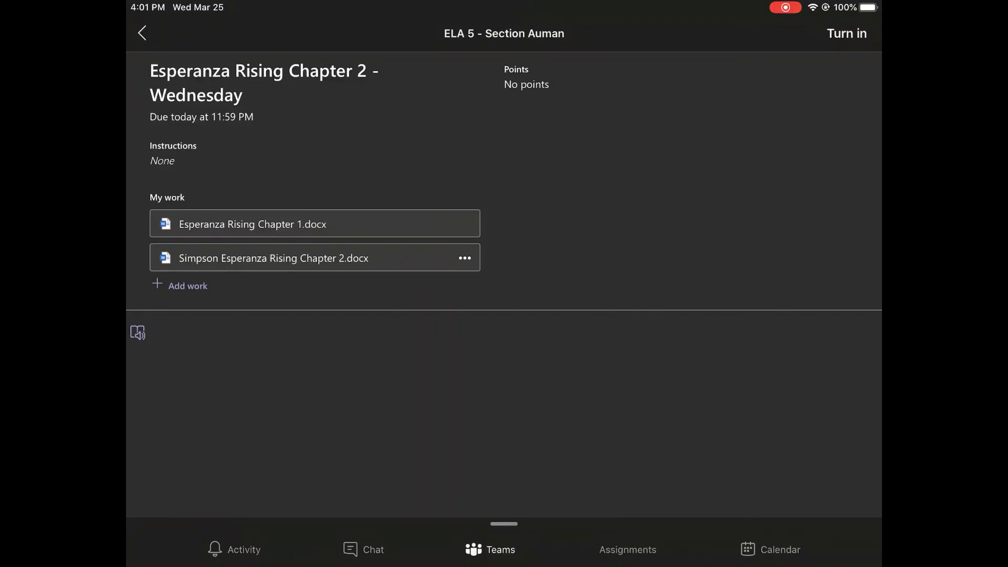
# Turn in the Chapter 2 - Wednesday assignment holding Chapter 1.docx and the Chapter 2 worksheet
pyautogui.click(847, 33)
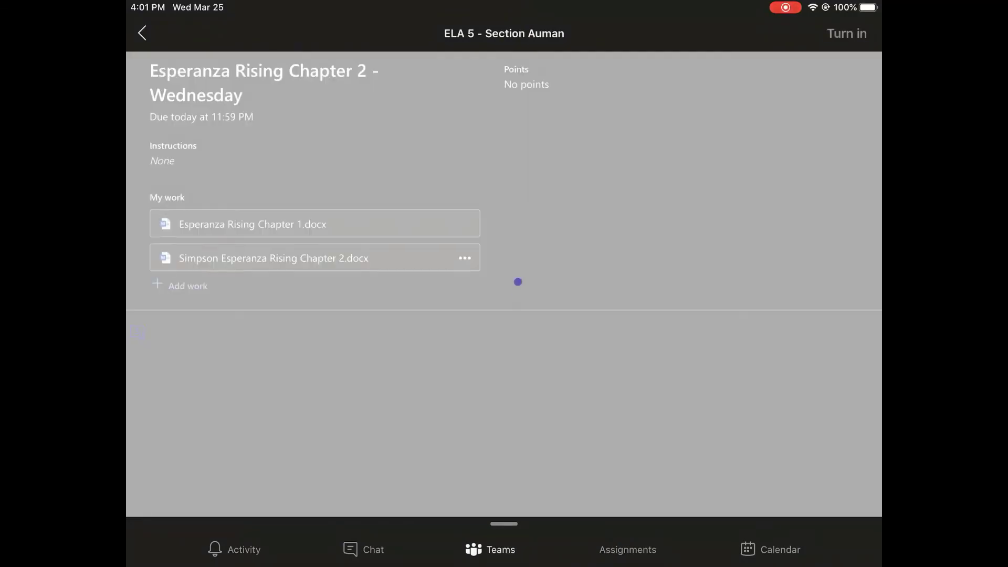